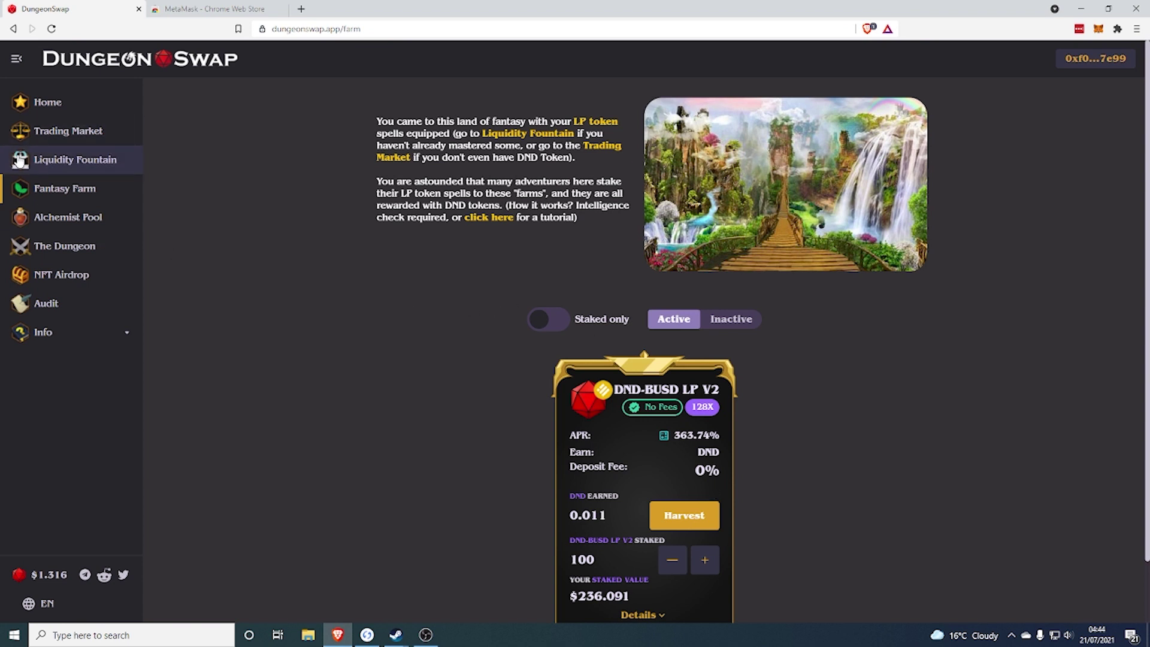
left_click(213, 9)
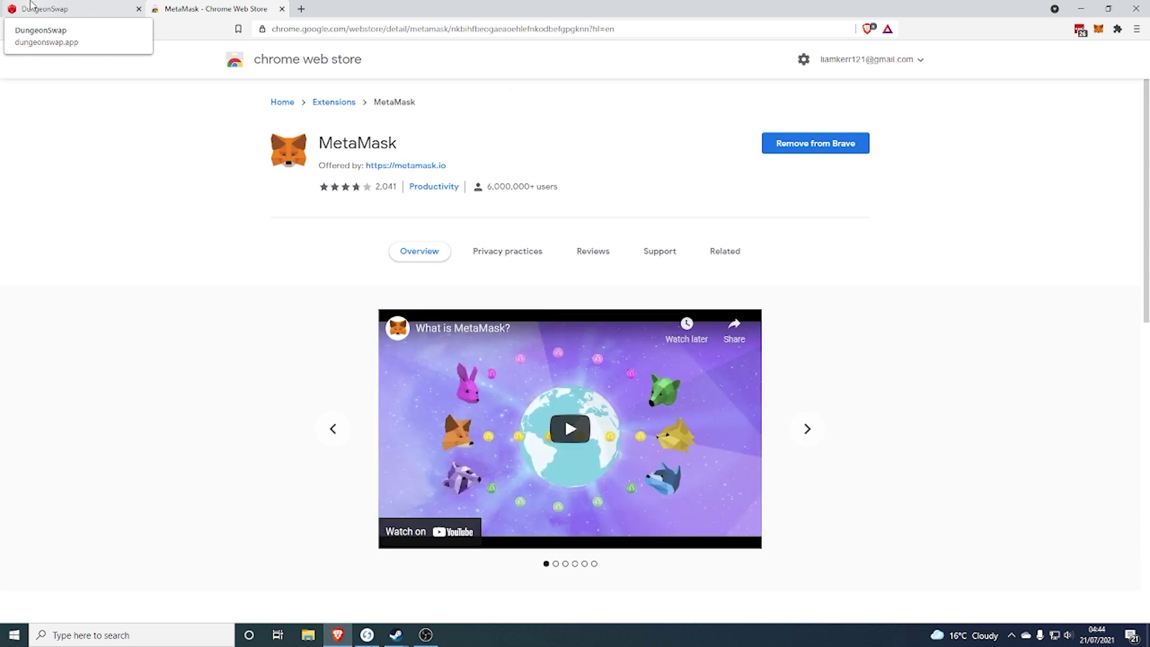
left_click(23, 6)
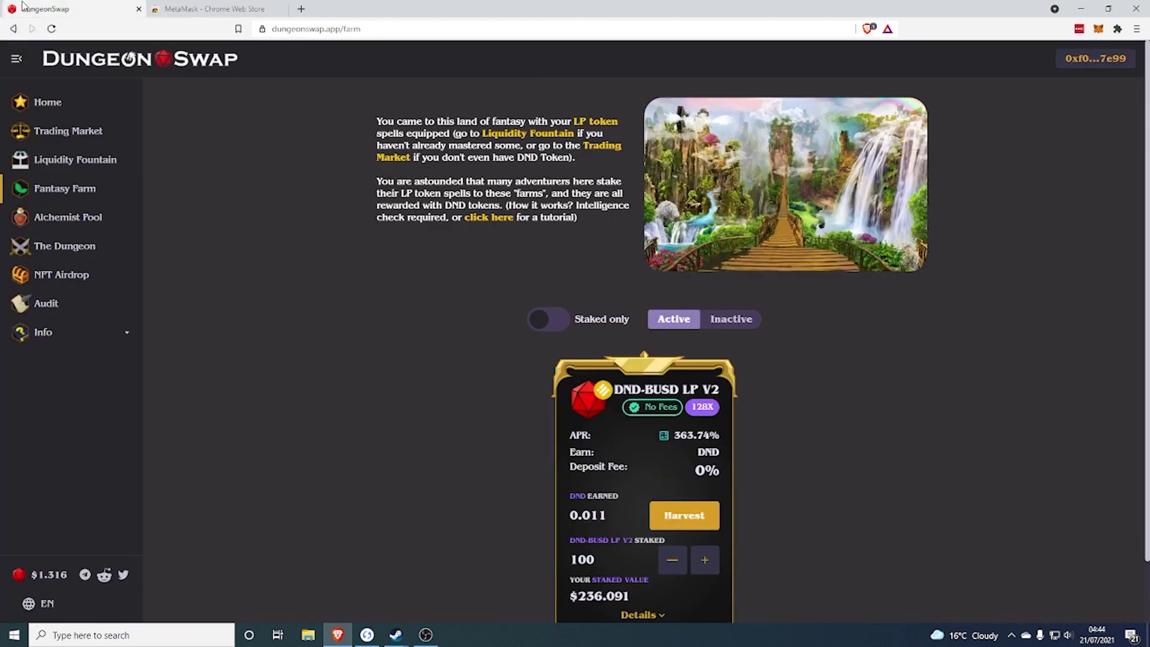
Open the MetaMask wallet to view its 0.0782 BNB and 0 Cake-LP balances.
left_click(1098, 29)
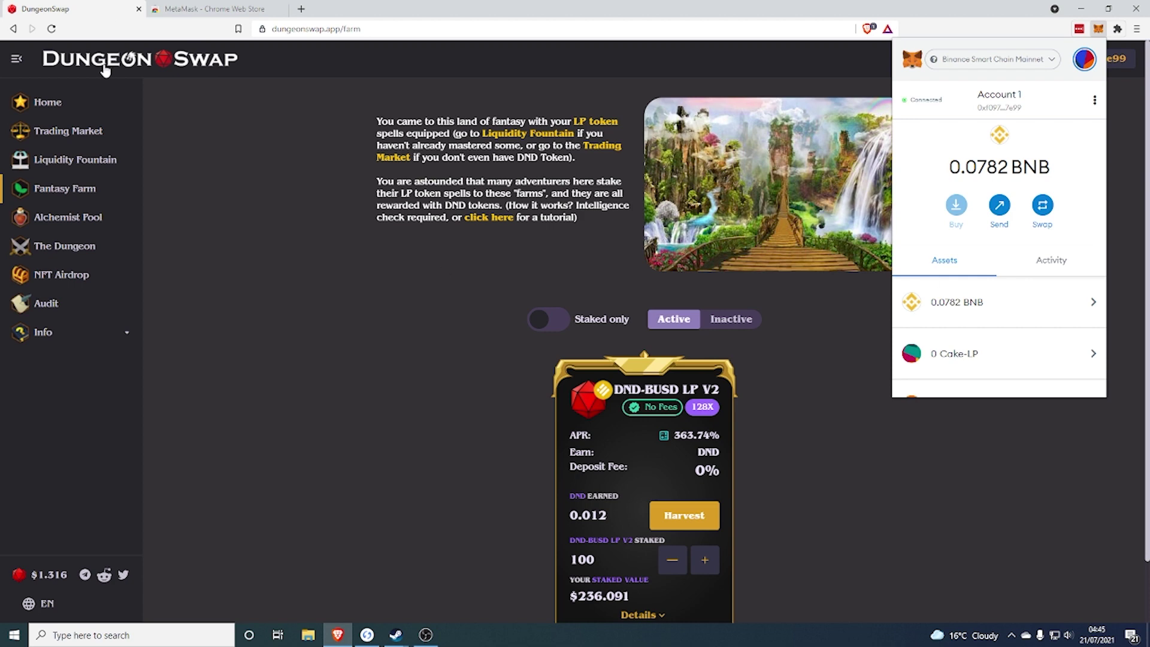
Fill the Trading Market swap with the entire BUSD balance, then go to the Liquidity Fountain.
left_click(81, 132)
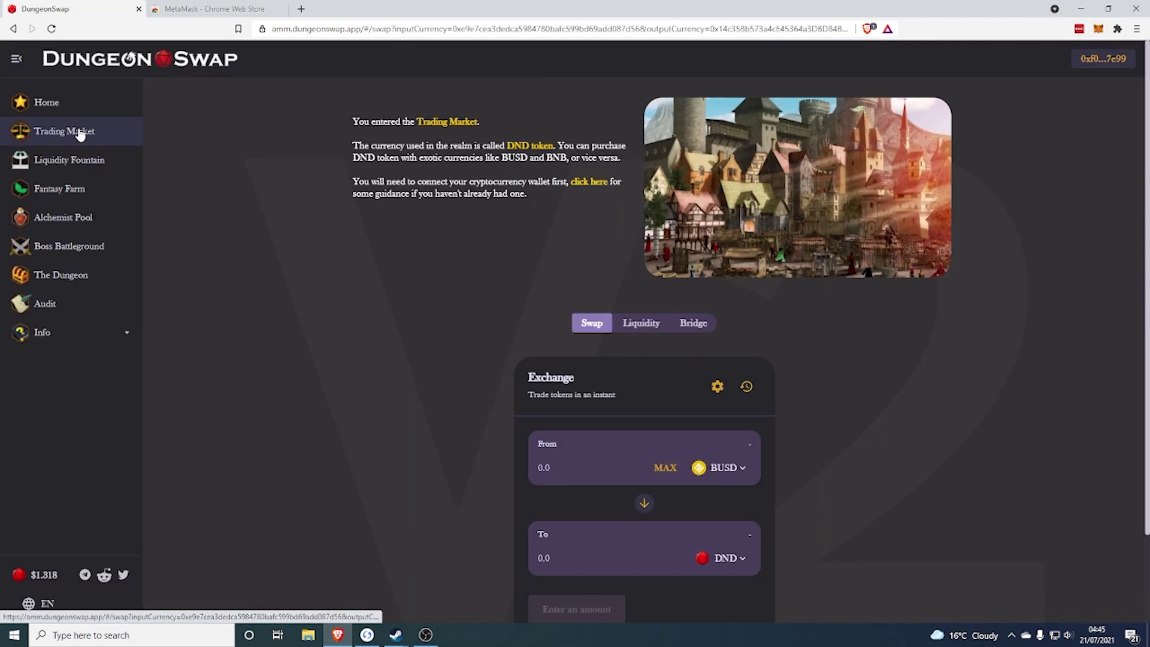
scroll(750, 347, "down", 2)
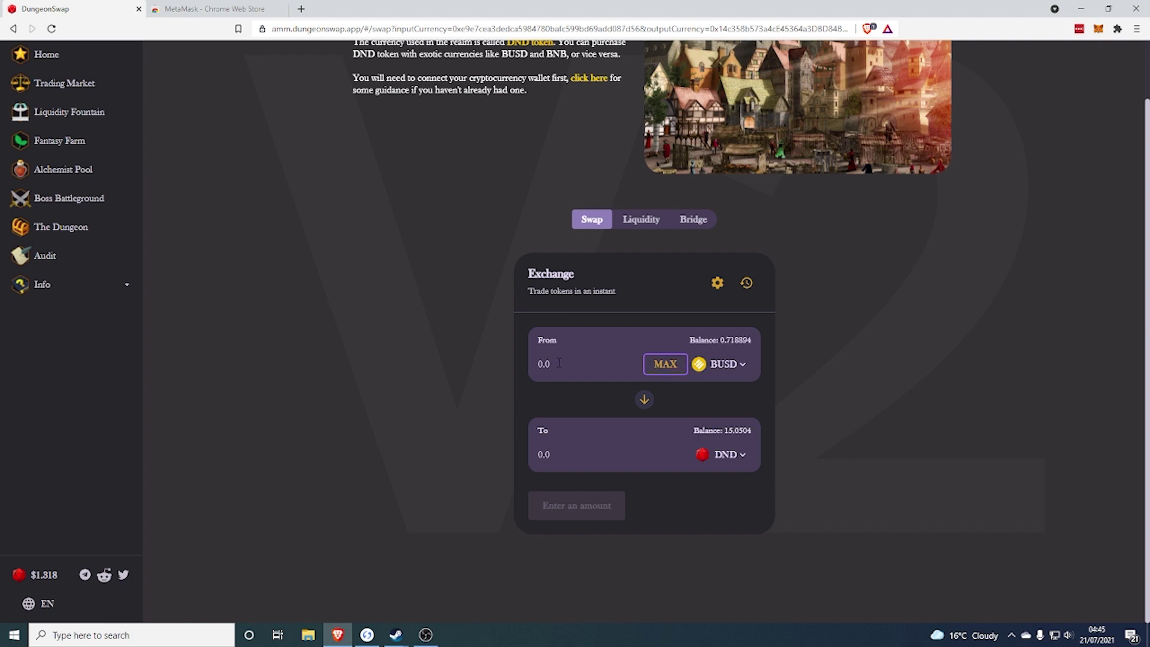
left_click(675, 363)
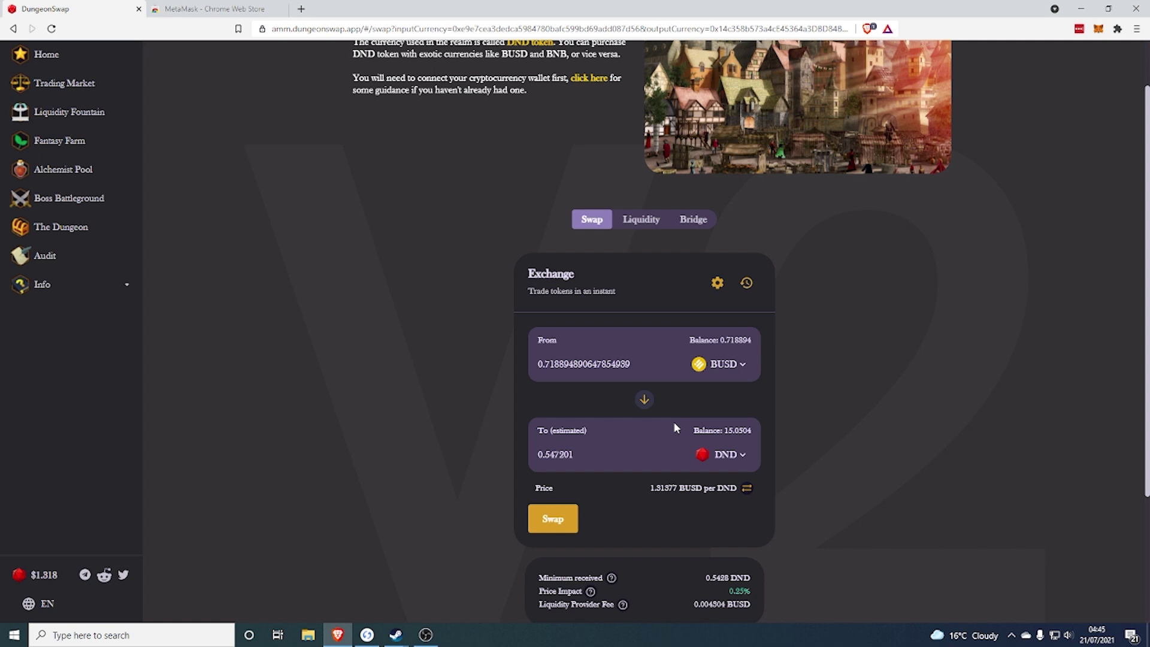
left_click(87, 111)
Start adding liquidity with DND as the first token and BUSD as the second.
left_click(606, 352)
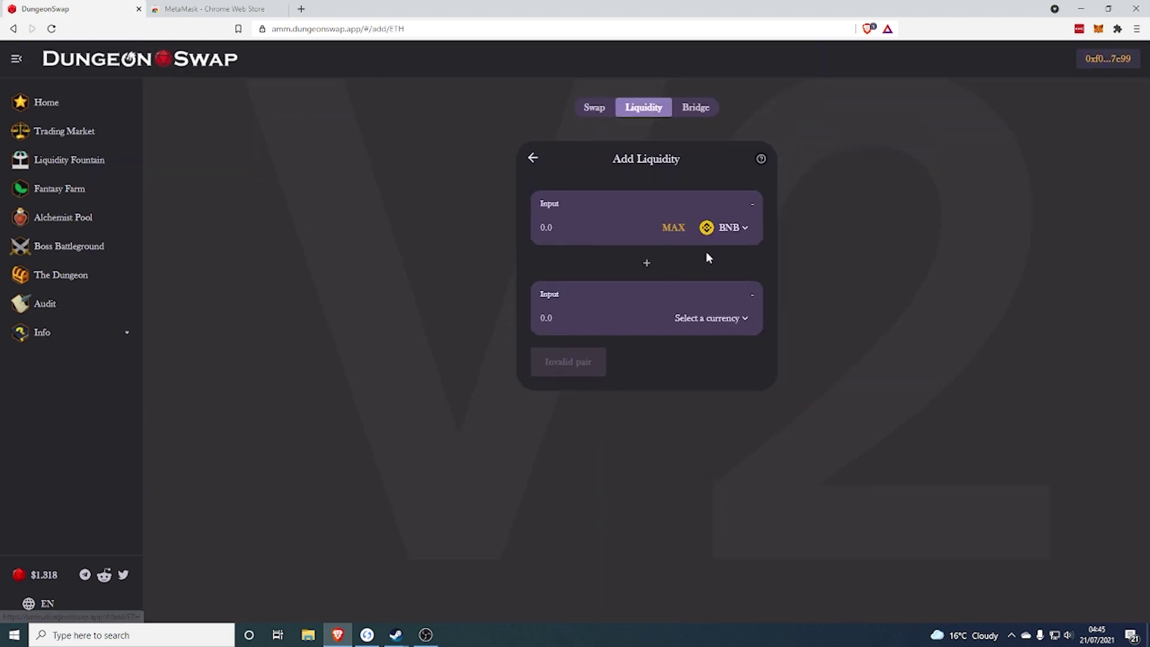
left_click(723, 233)
left_click(513, 252)
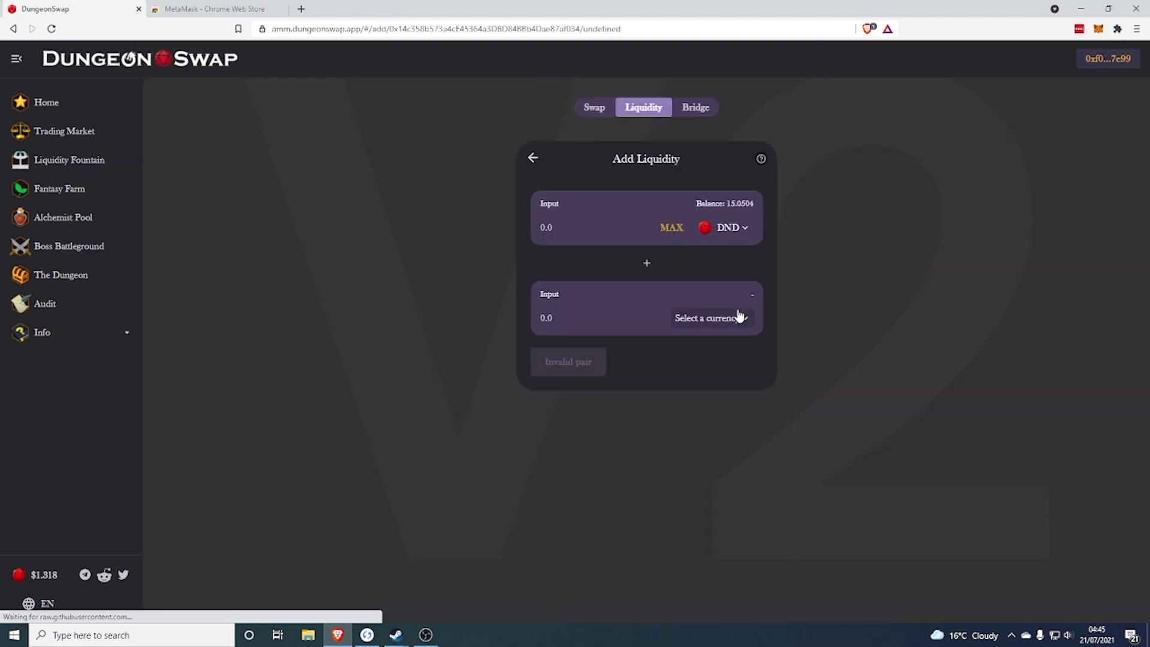
left_click(717, 321)
left_click(520, 283)
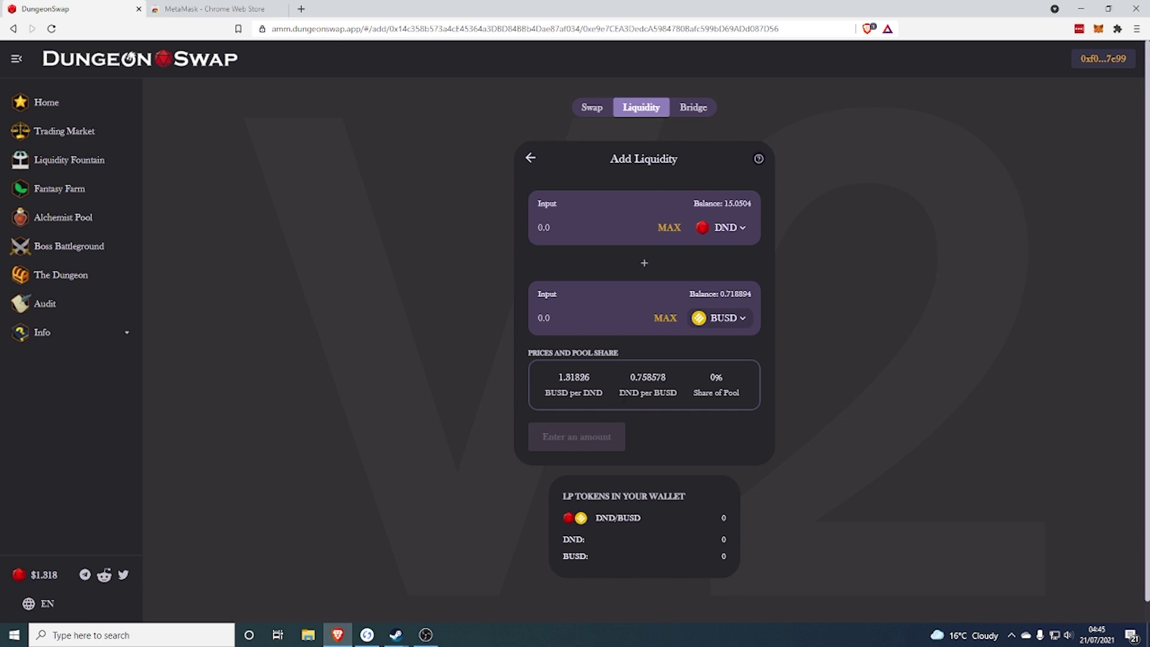
Highlight the 1.31826 BUSD per DND price, then return to the Trading Market.
left_click_drag(555, 379, 576, 386)
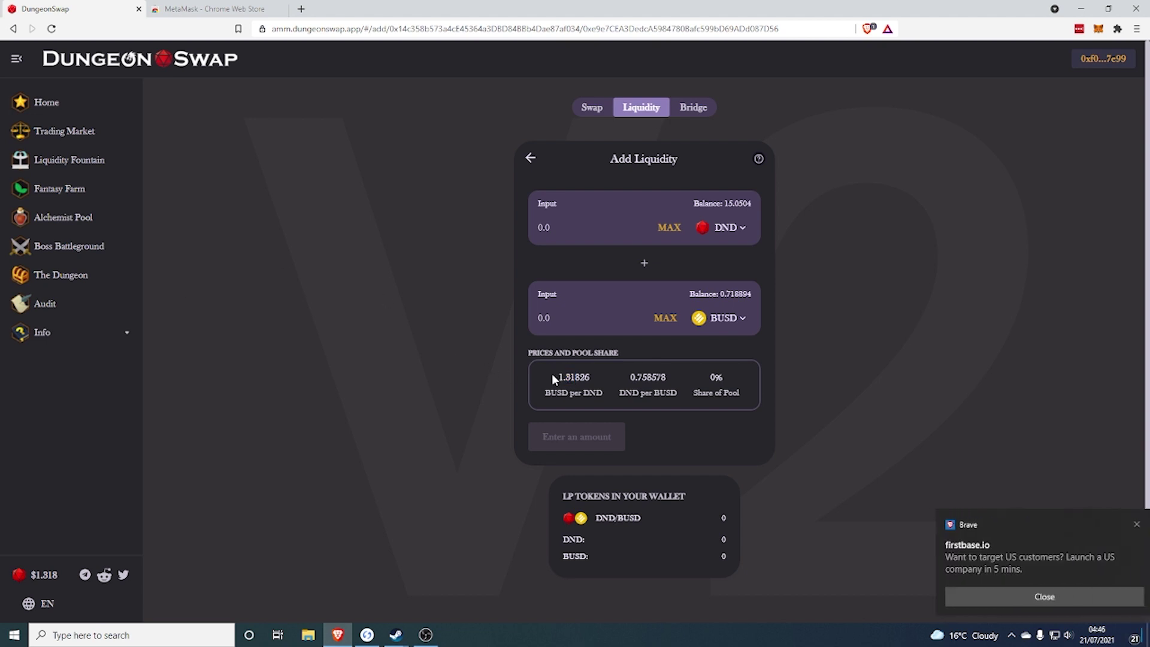
left_click_drag(552, 373, 580, 377)
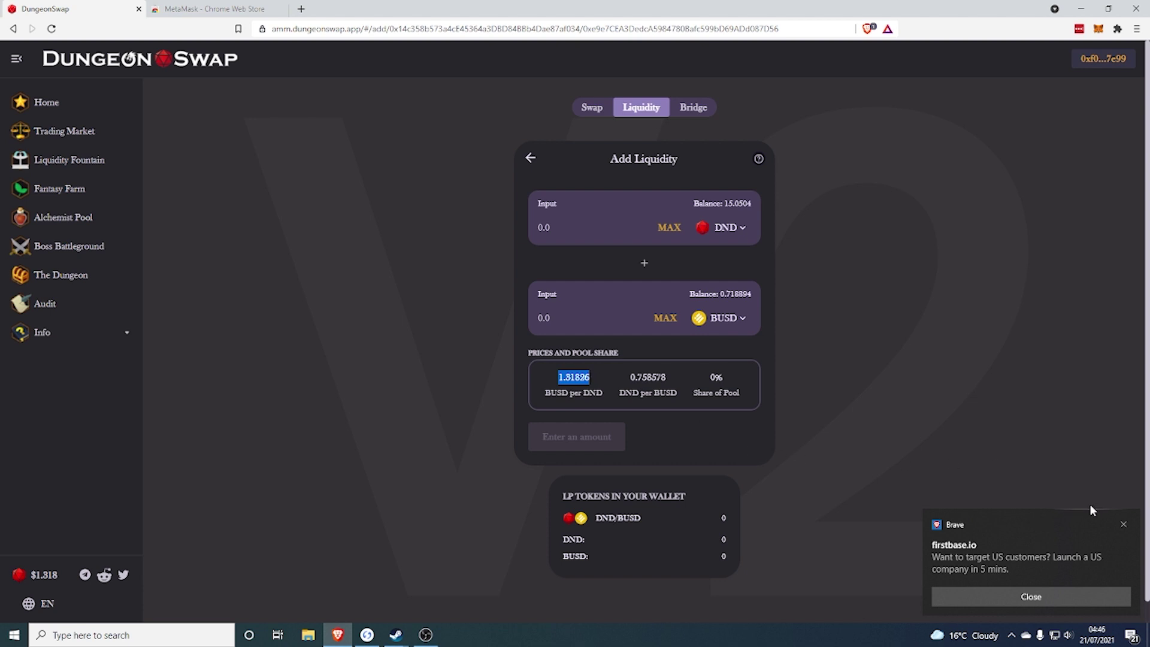
left_click(1124, 524)
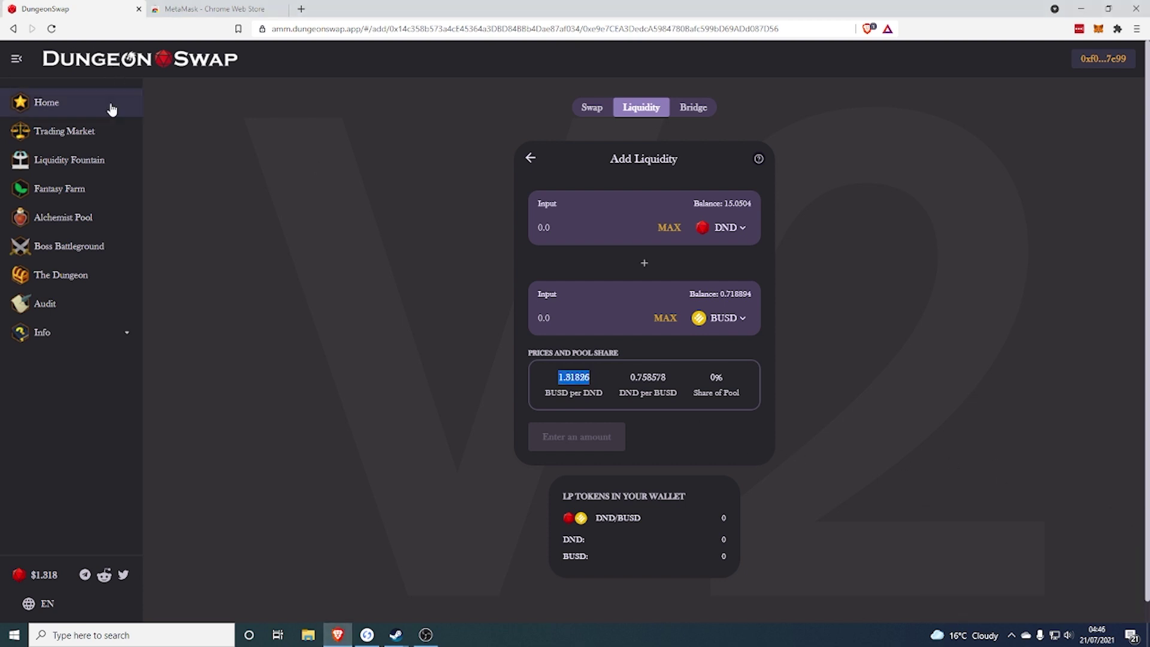
left_click(102, 133)
Fill the From field with the full BUSD balance, then overwrite it with 290.
scroll(383, 304, "down", 3)
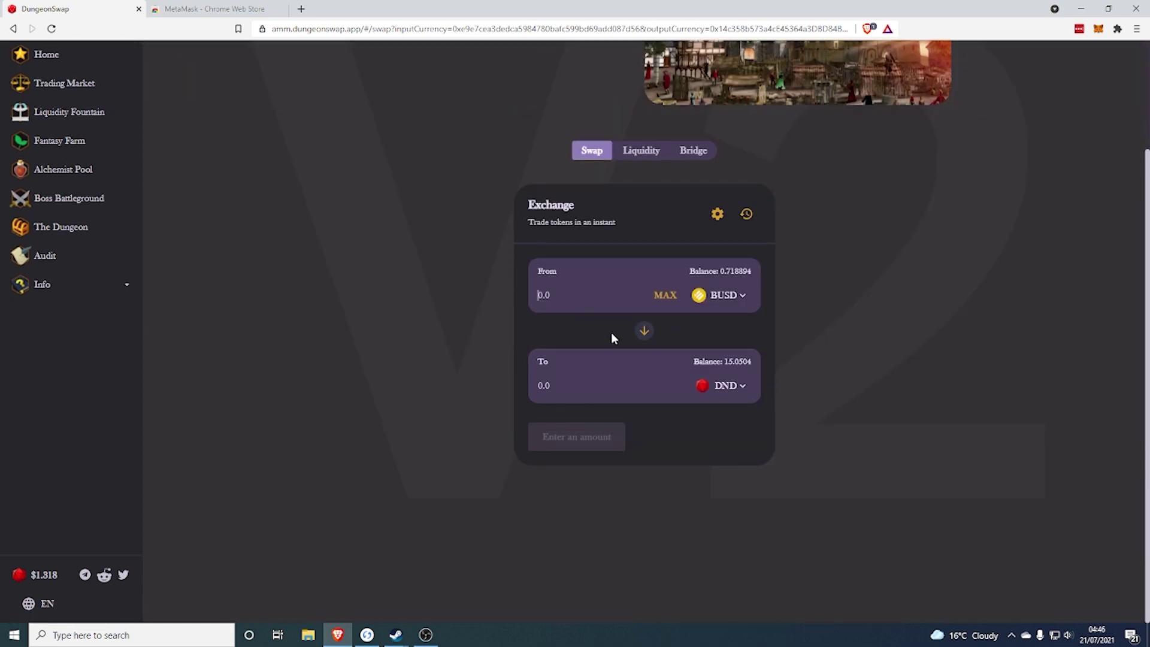
left_click(665, 296)
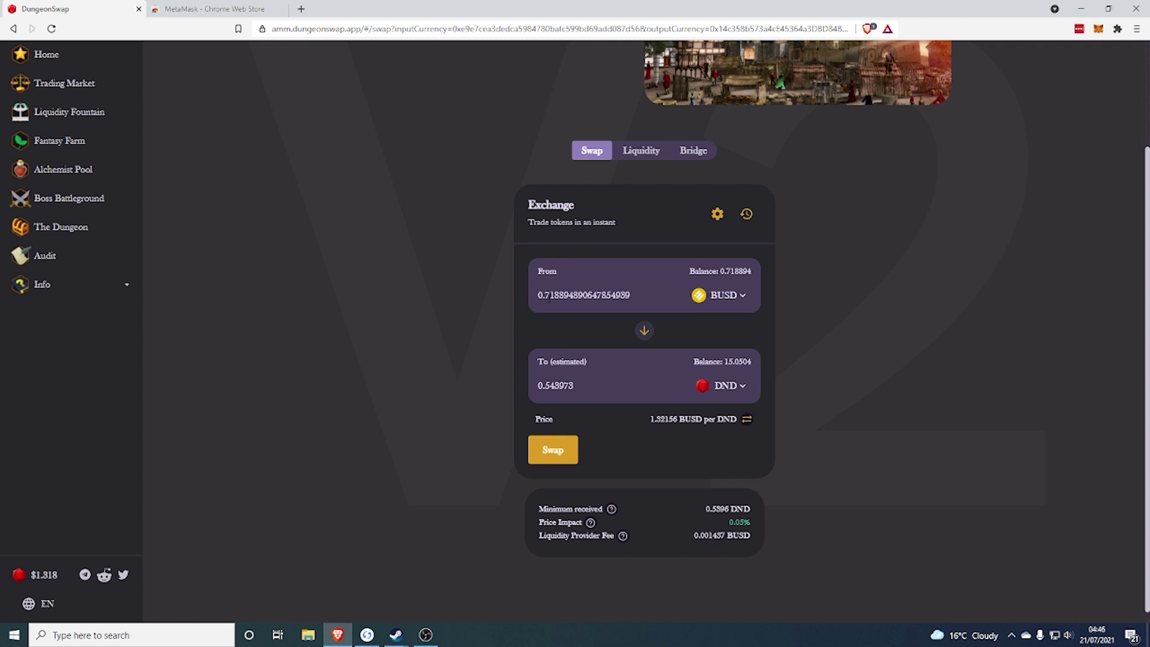
double_click(597, 295)
type("2")
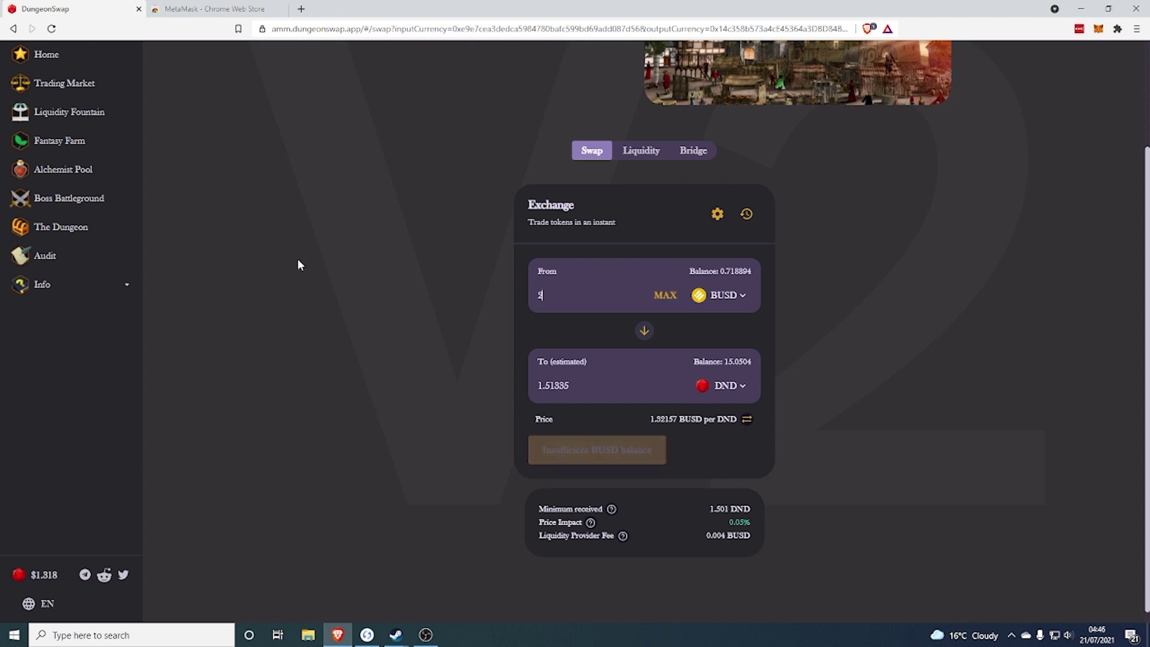
type("90")
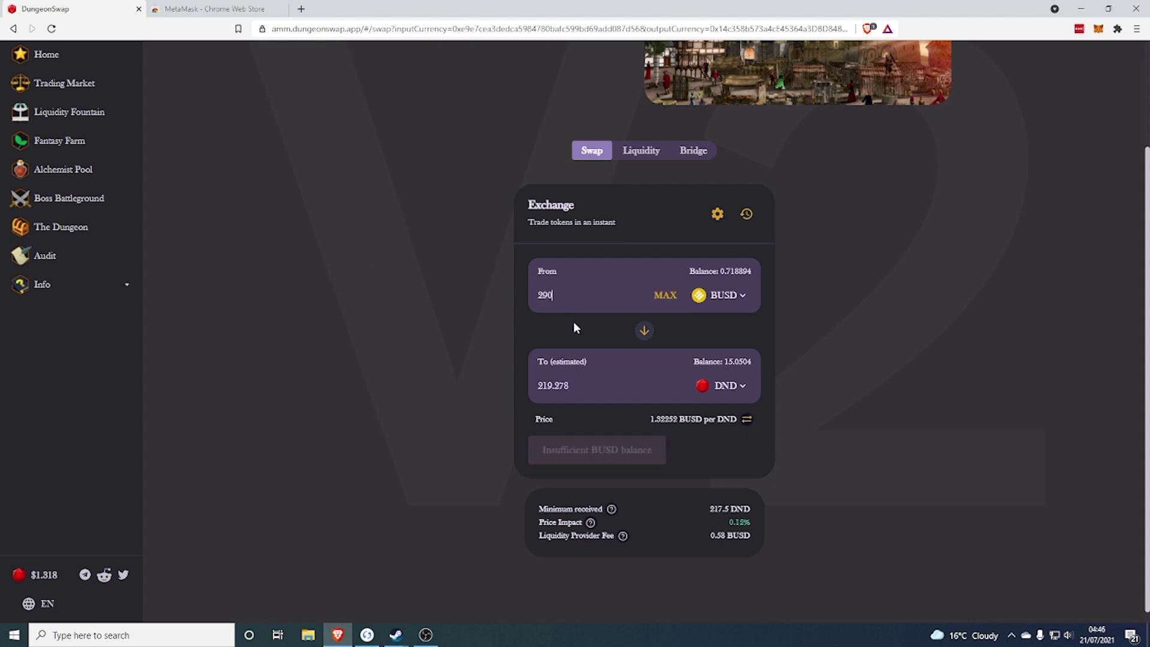
key("BackSpace")
key("BackSpace")
type("0")
Set the To amount to 7.5 DND, estimating 9.91425 BUSD needed.
left_click_drag(567, 387, 411, 411)
type("8")
key("BackSpace")
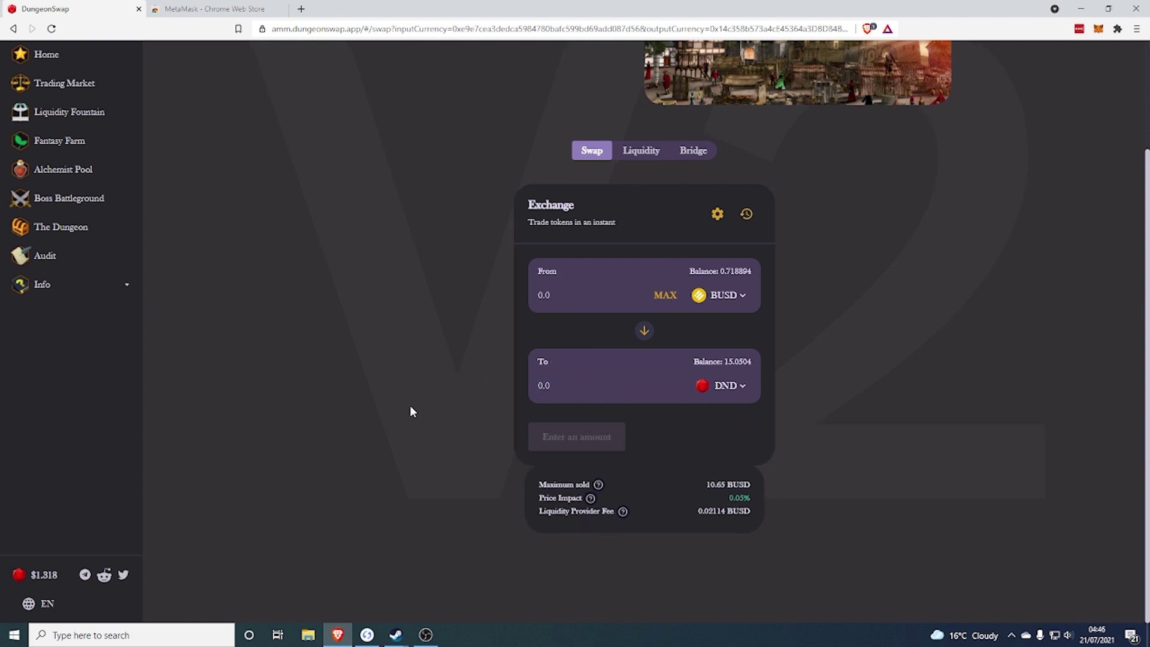
type("7.5")
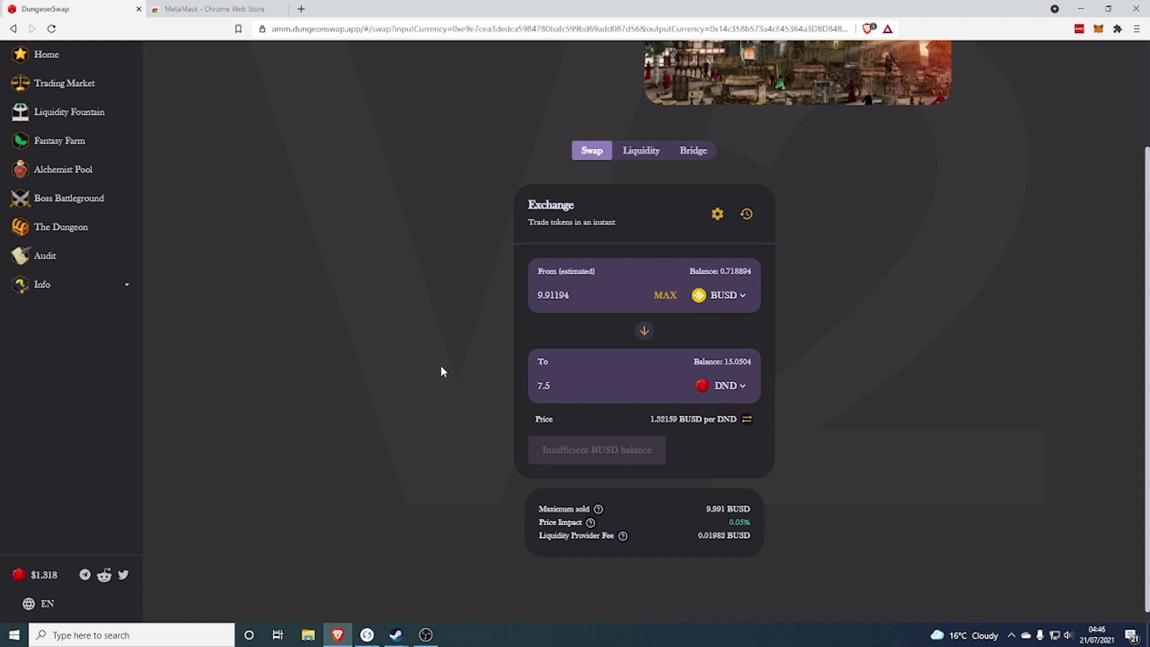
In the Liquidity Fountain, pair BUSD with DND and fill in the full BUSD balance.
left_click(79, 128)
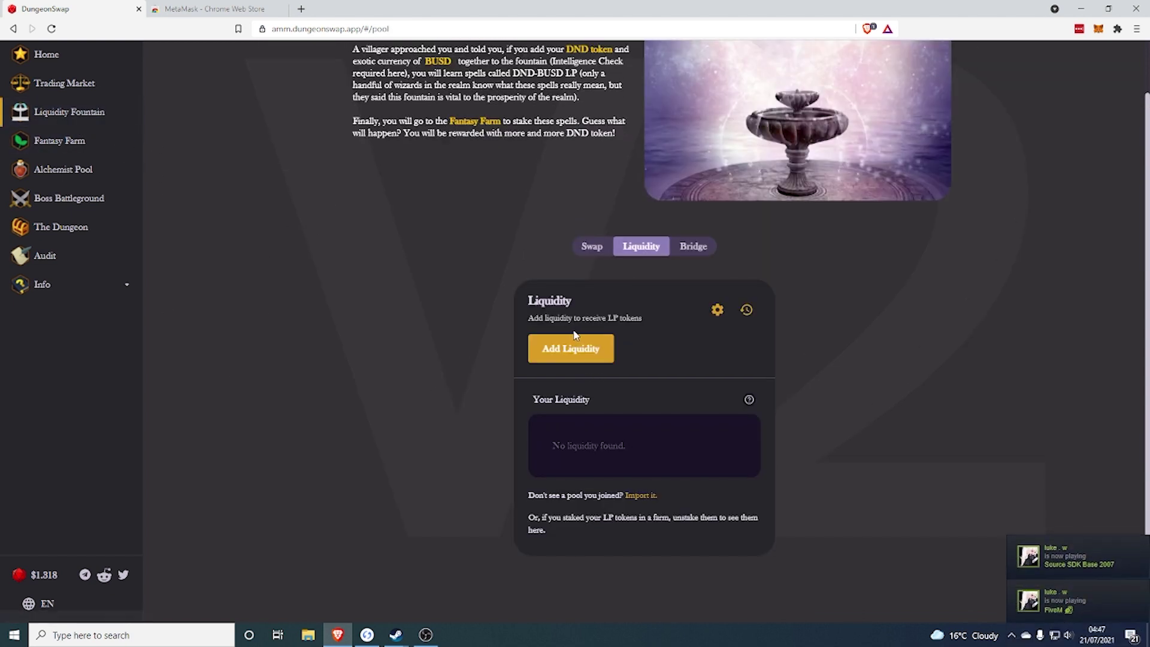
left_click(581, 357)
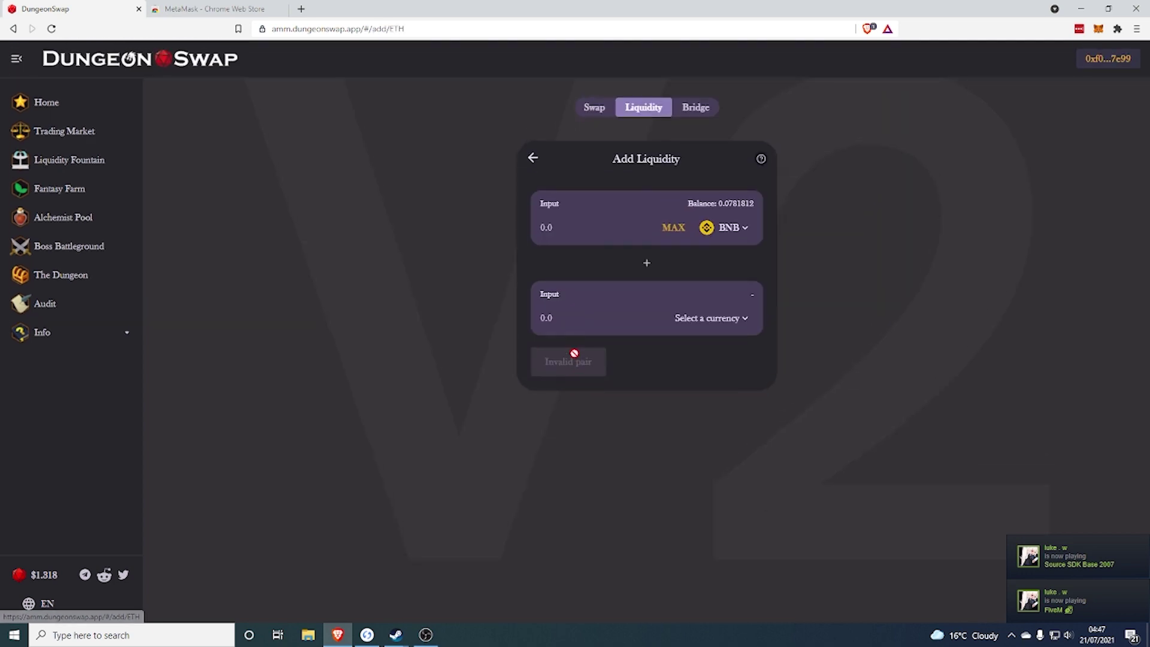
left_click(726, 228)
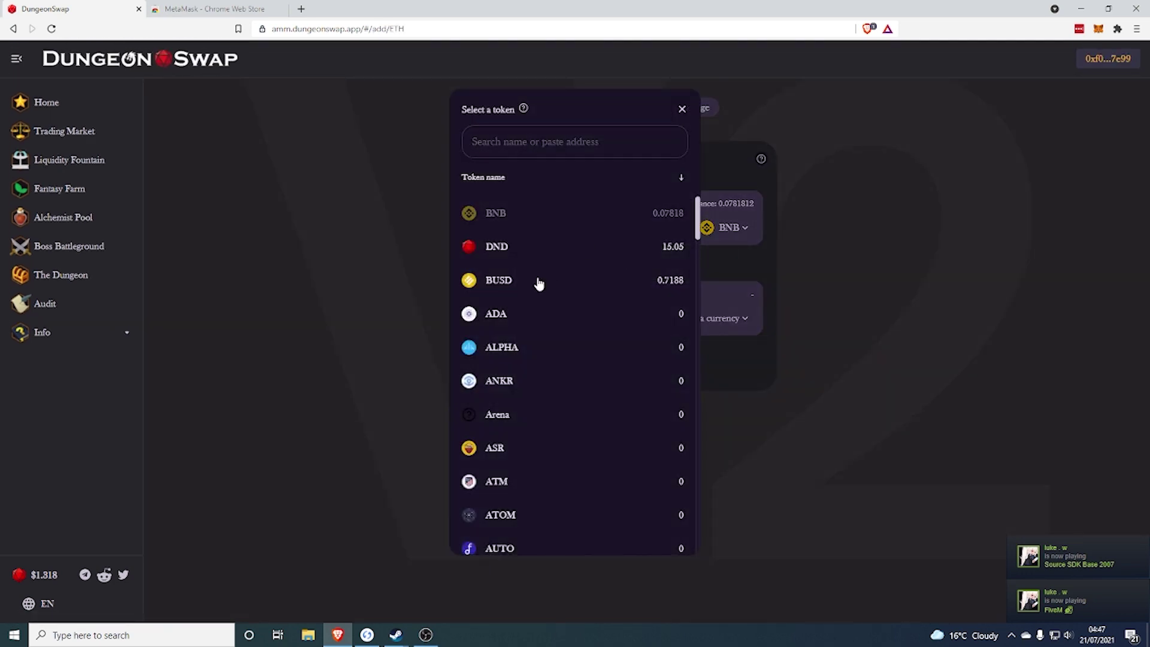
left_click(536, 281)
left_click(710, 322)
left_click(532, 245)
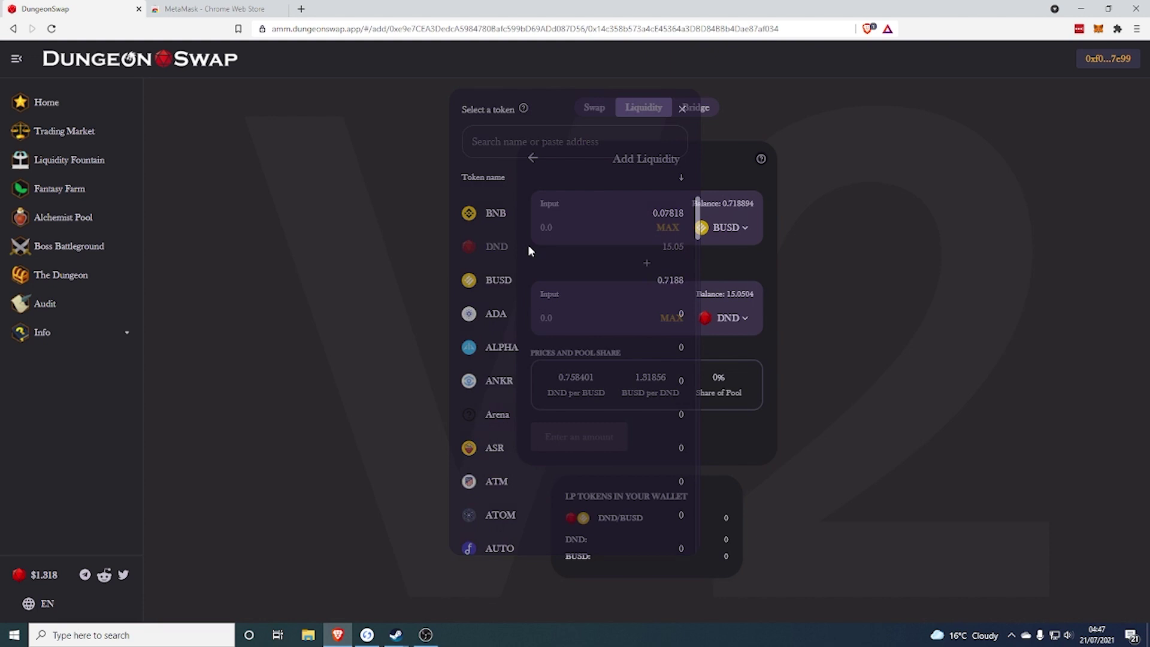
left_click(650, 234)
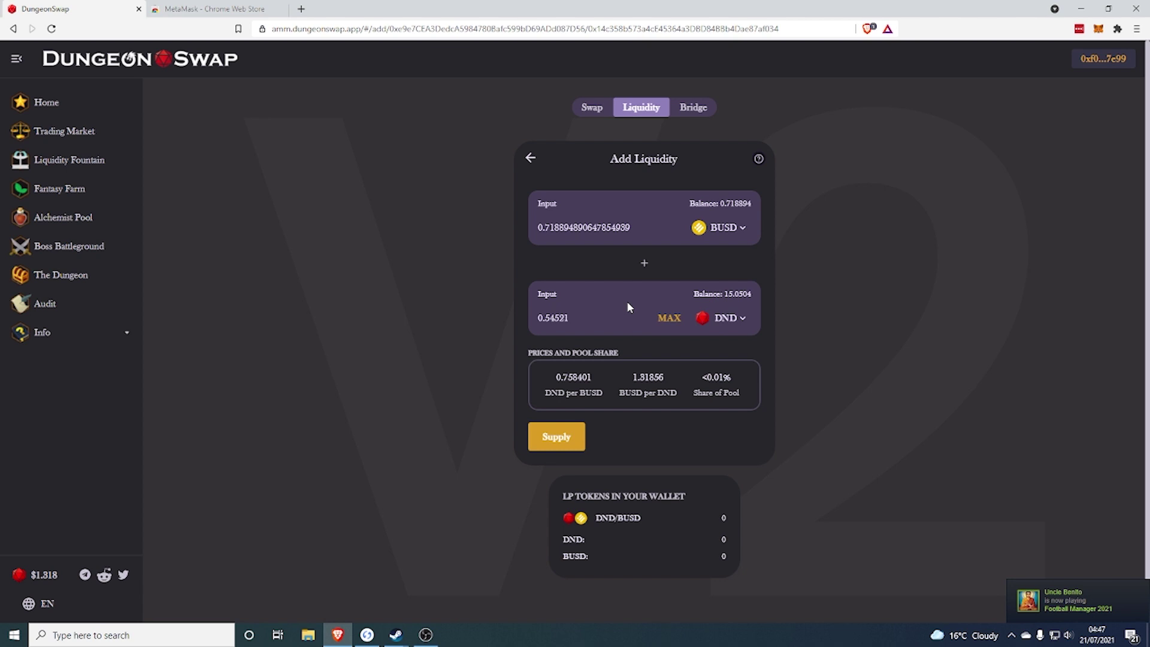
Supply 0.718 BUSD and 0.545 DND, approving the transaction in MetaMask.
left_click(545, 432)
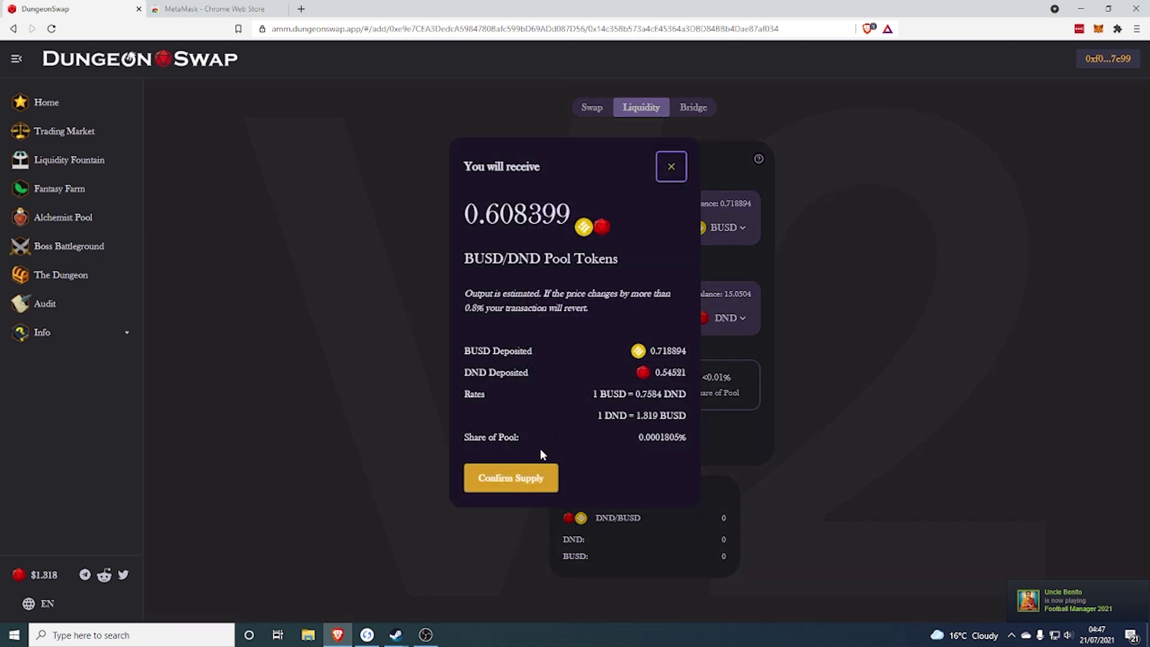
left_click(532, 481)
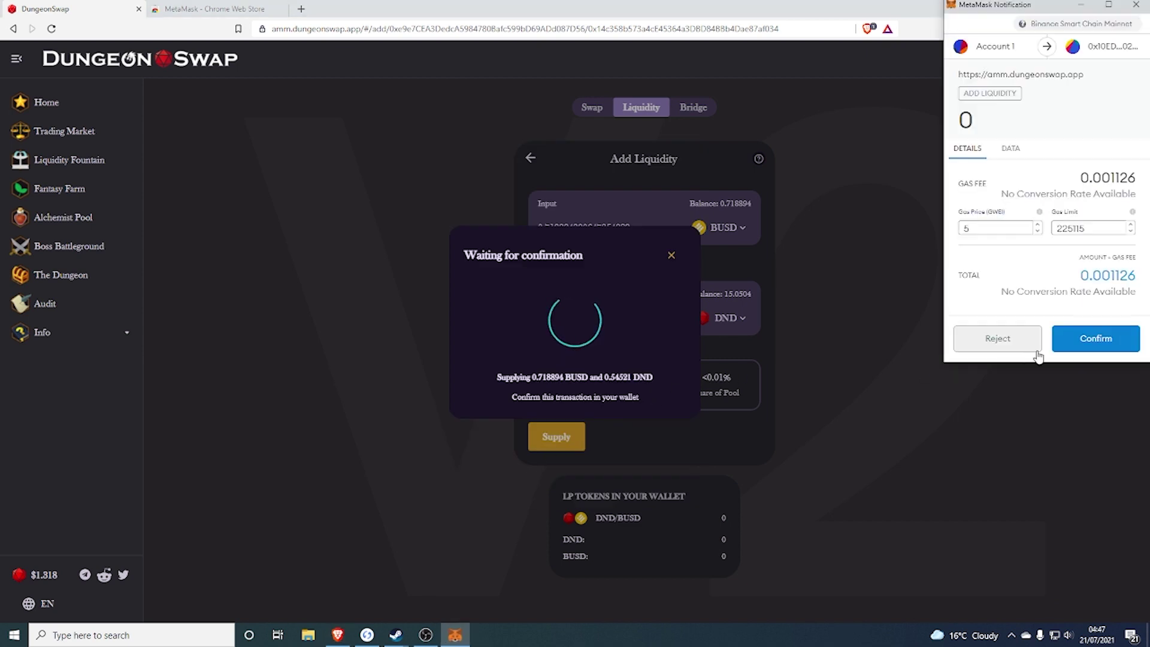
left_click(1090, 338)
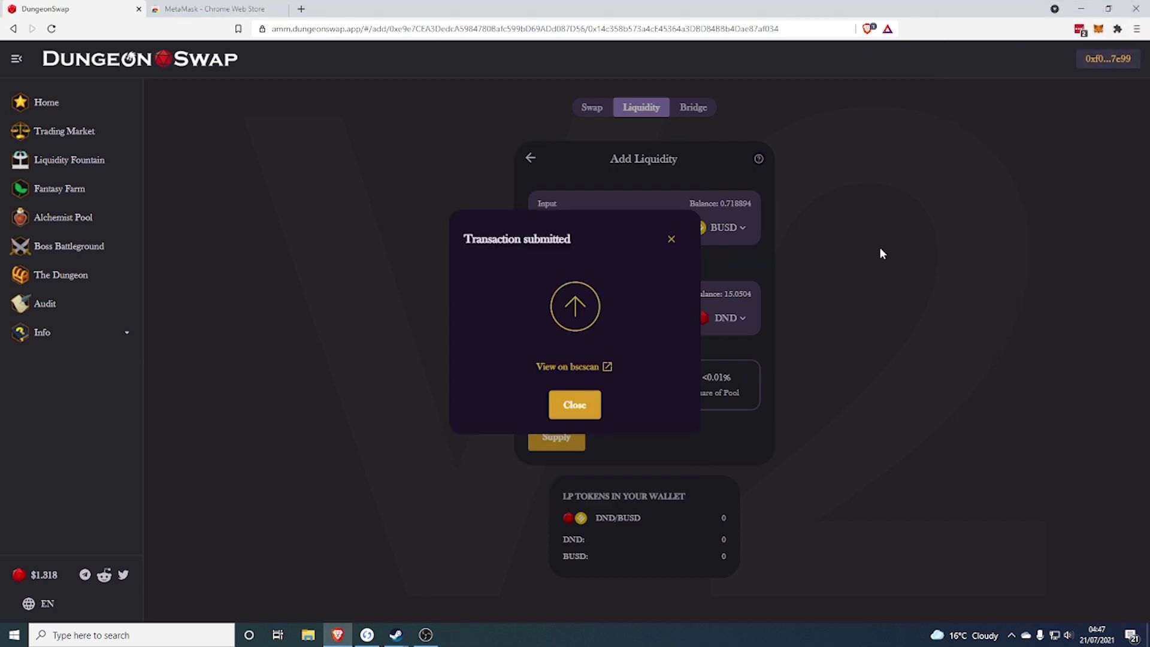
left_click(572, 406)
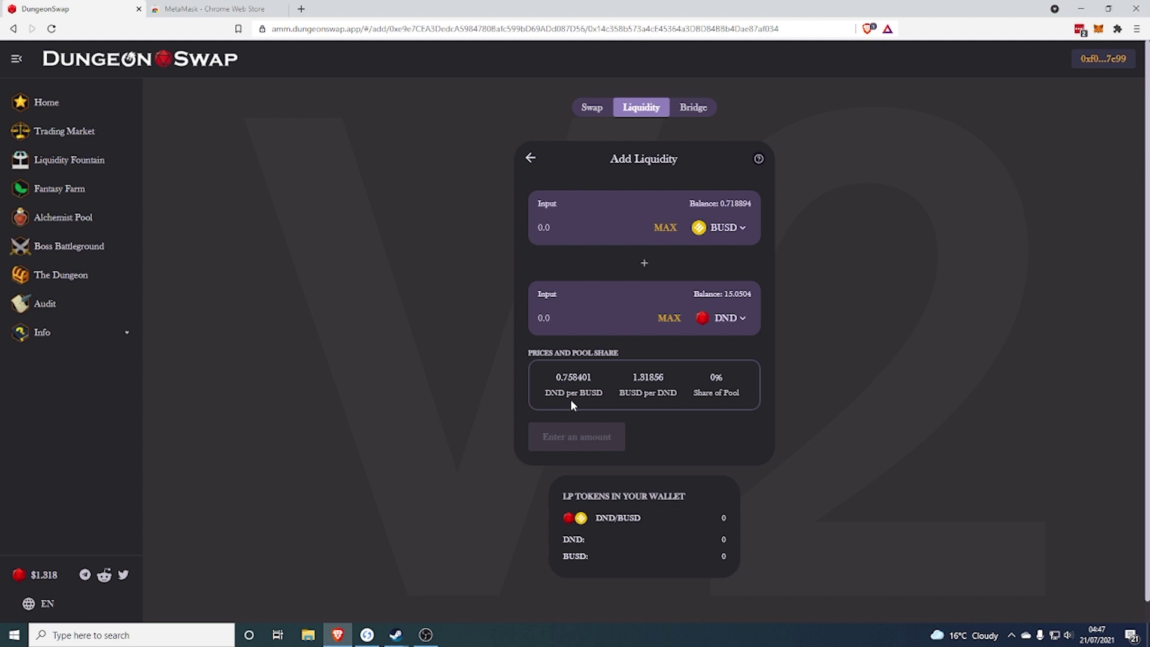
Check MetaMask for the confirmed transaction and list the tokens held.
left_click(1098, 28)
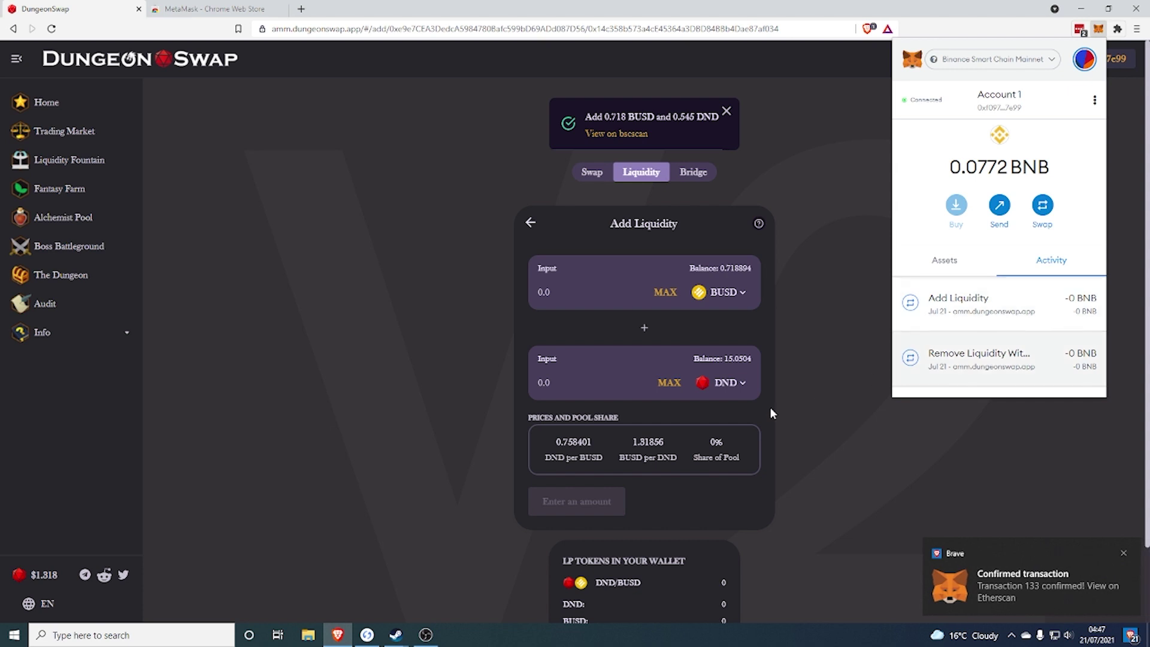
left_click(814, 446)
left_click(1098, 28)
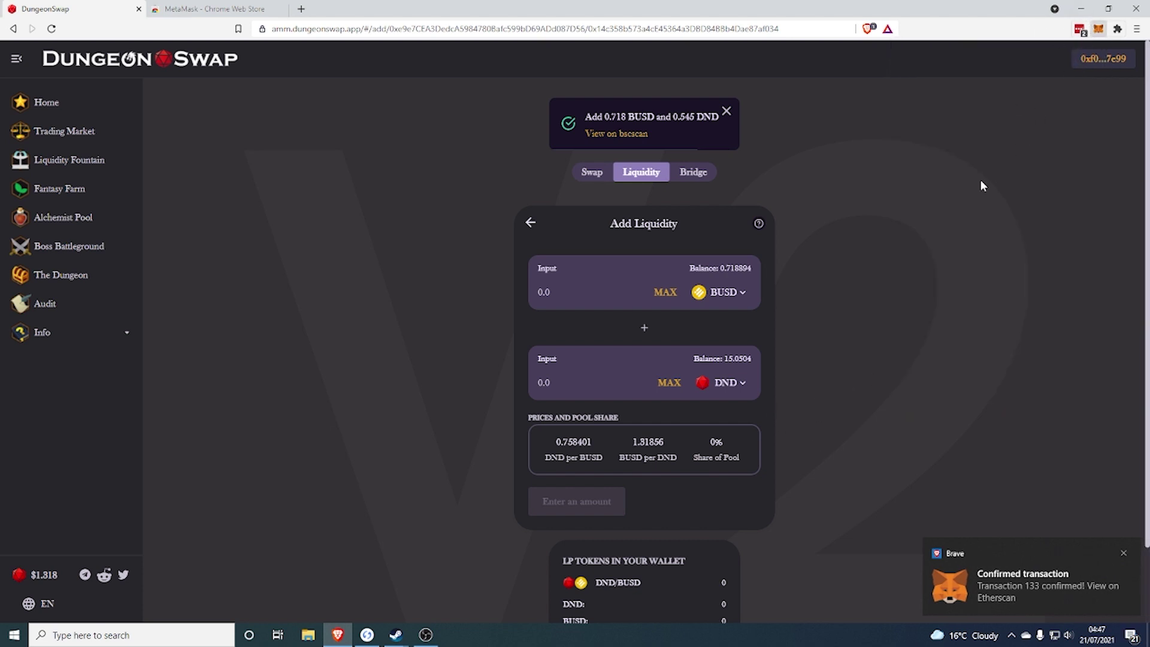
left_click(943, 258)
Scroll to the 0.6083 Cake-LP entry in MetaMask, then close the wallet.
scroll(941, 252, "down", 2)
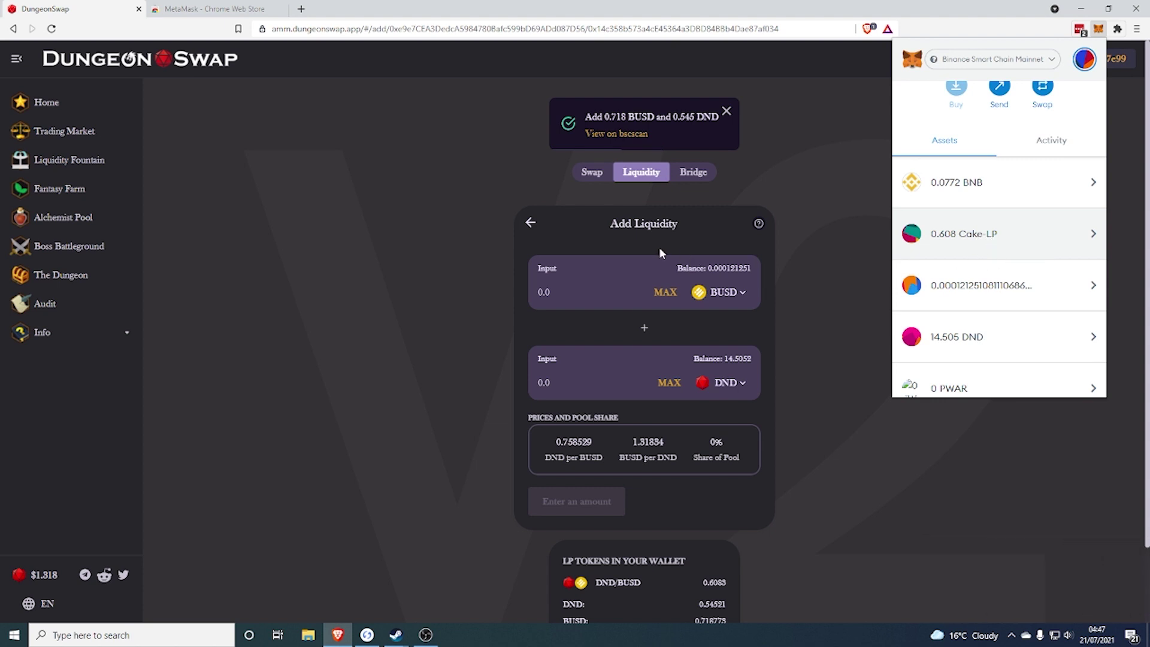
left_click(501, 281)
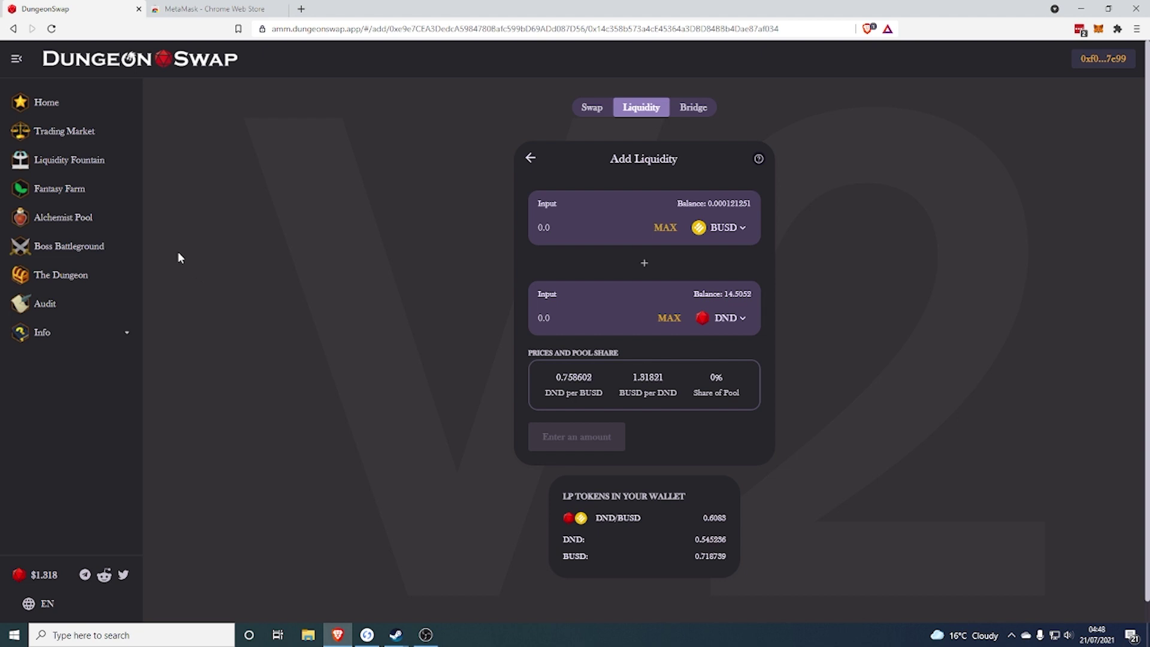
Stake the full 0.608 DND-BUSD LP V2 balance in the Fantasy Farm, reaching 100.609 staked.
left_click(60, 202)
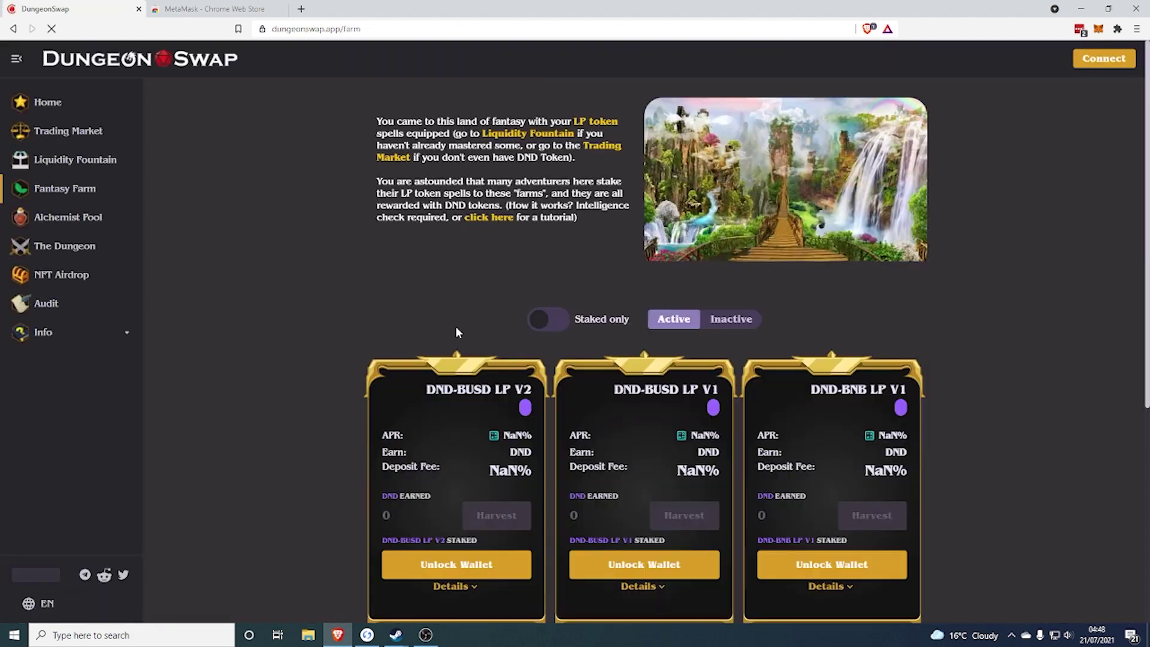
scroll(453, 345, "down", 2)
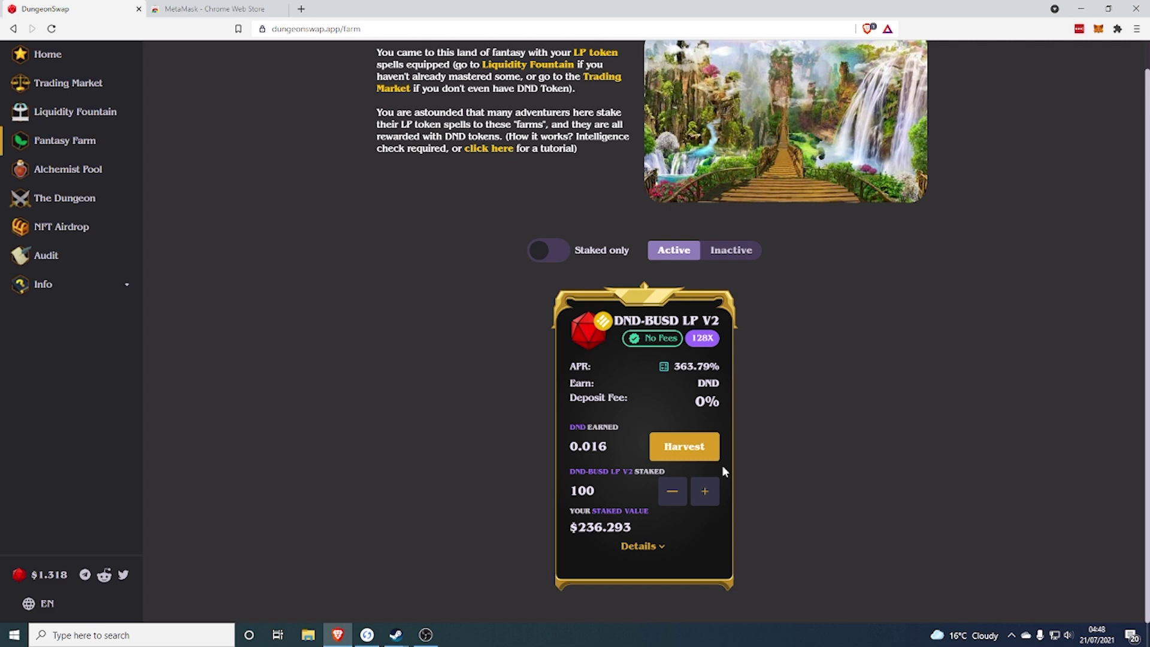
left_click(705, 491)
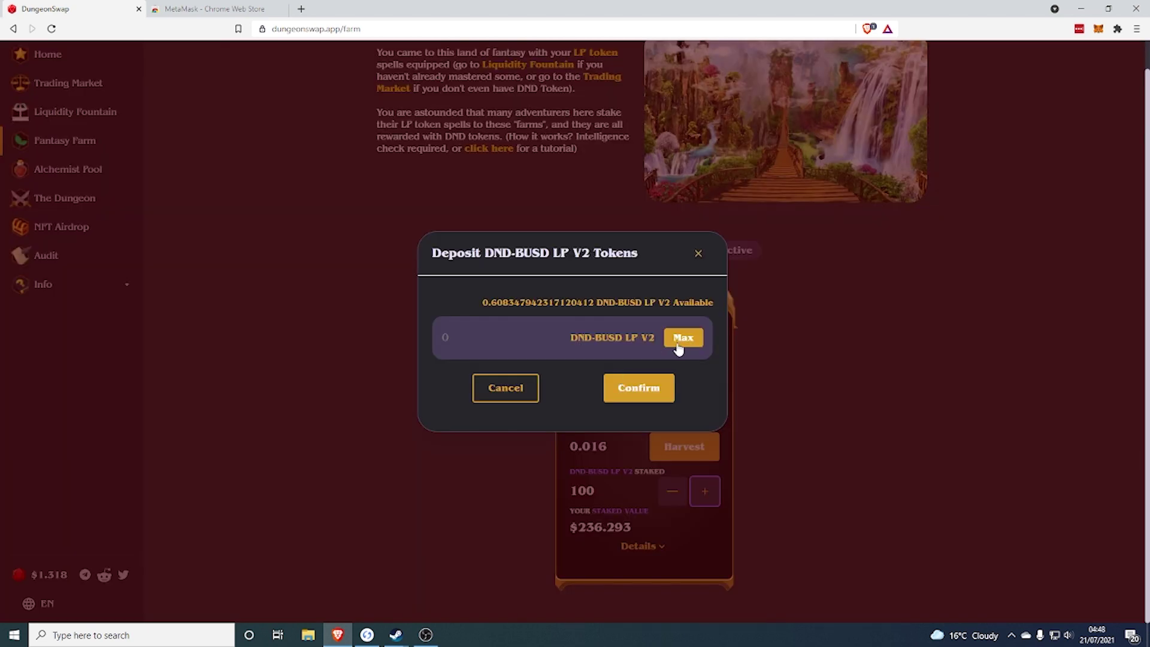
left_click(680, 339)
left_click(638, 390)
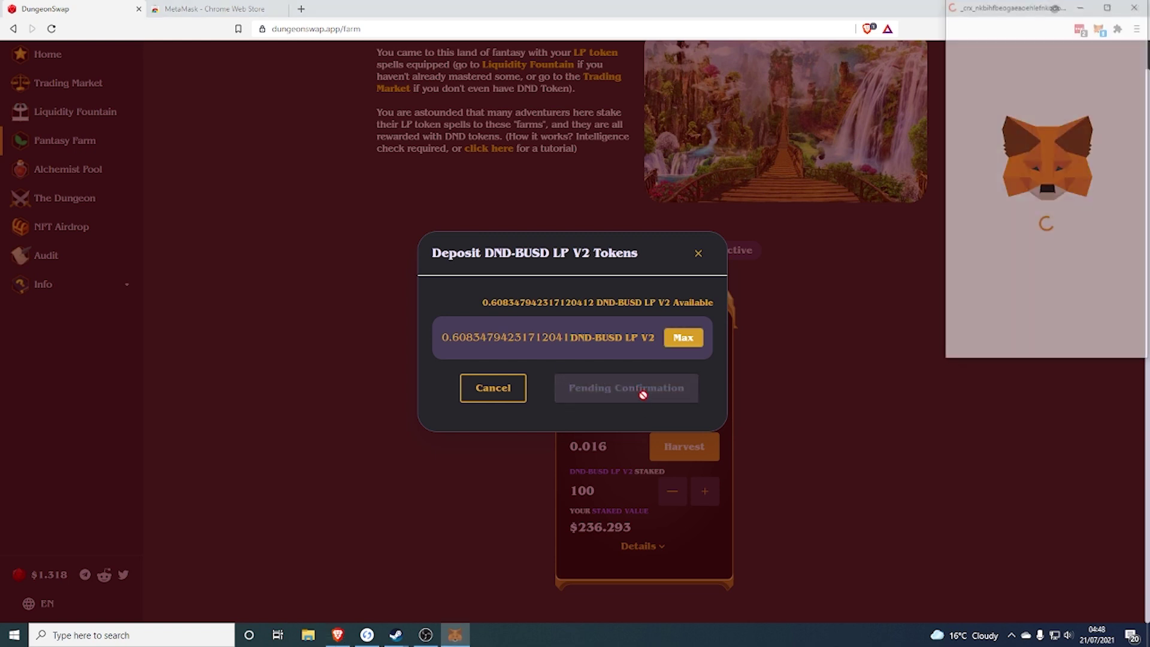
left_click(1095, 338)
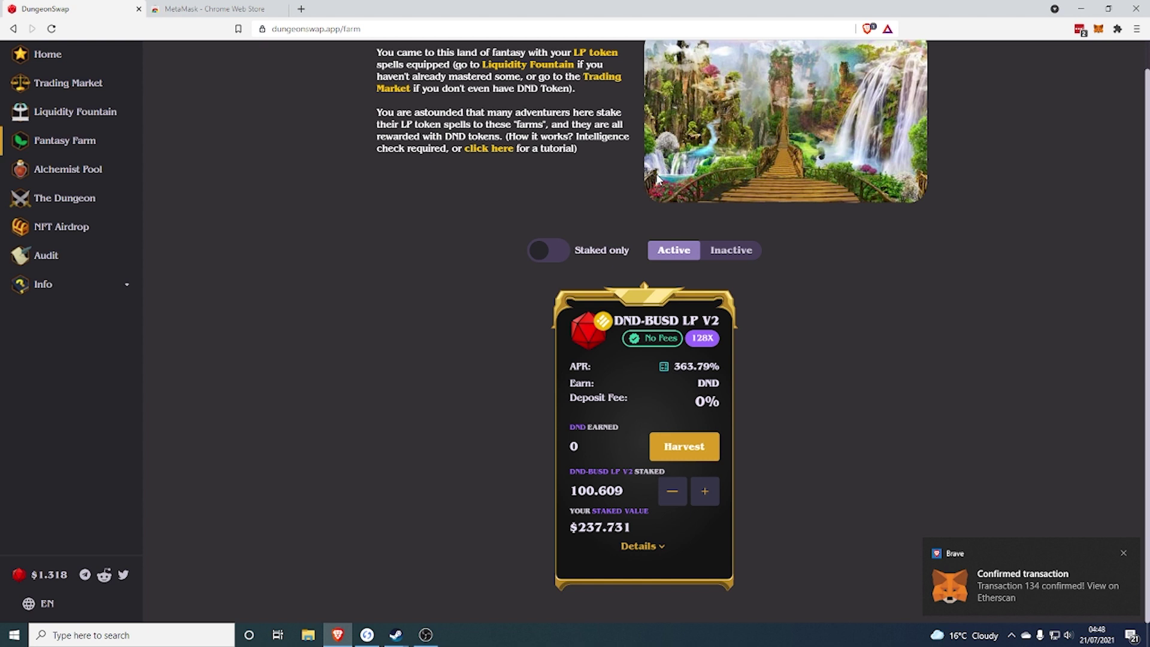
left_click_drag(595, 491, 655, 489)
left_click(306, 223)
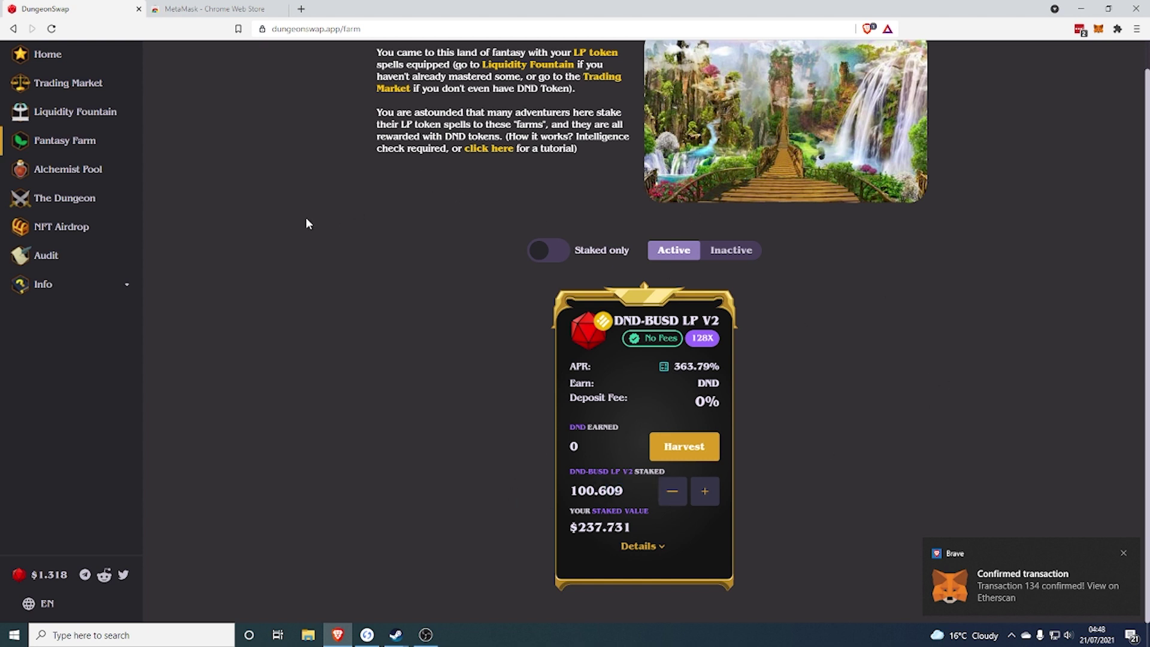
Open the NFT Airdrop page and scroll through the campaign details.
left_click(58, 227)
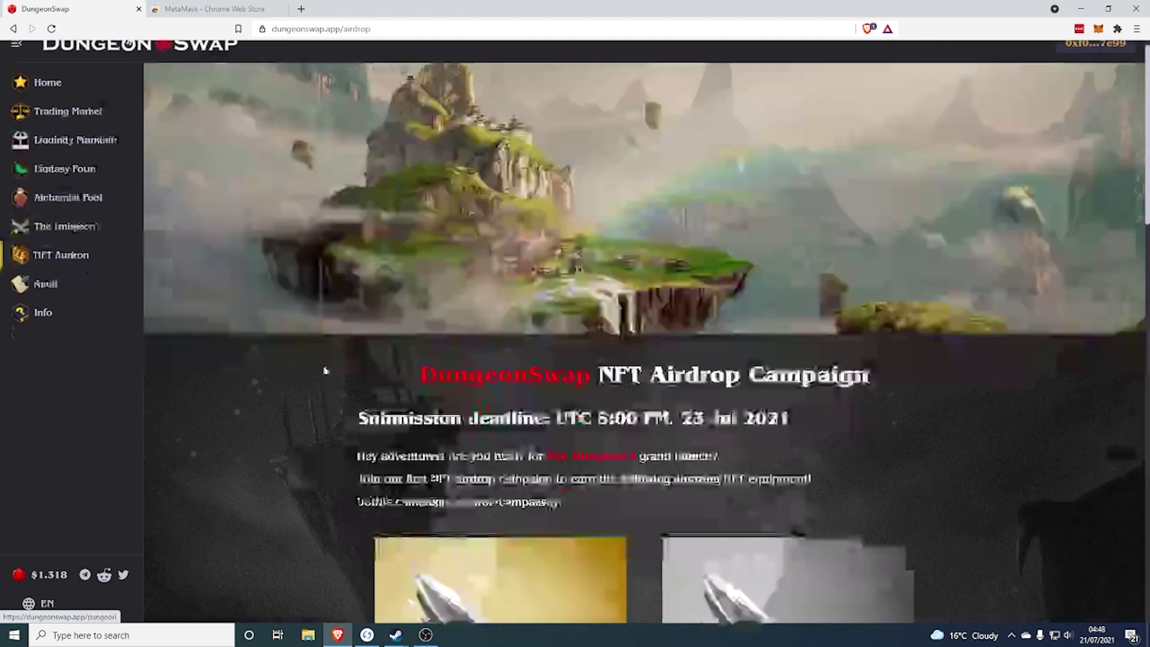
scroll(307, 357, "down", 4)
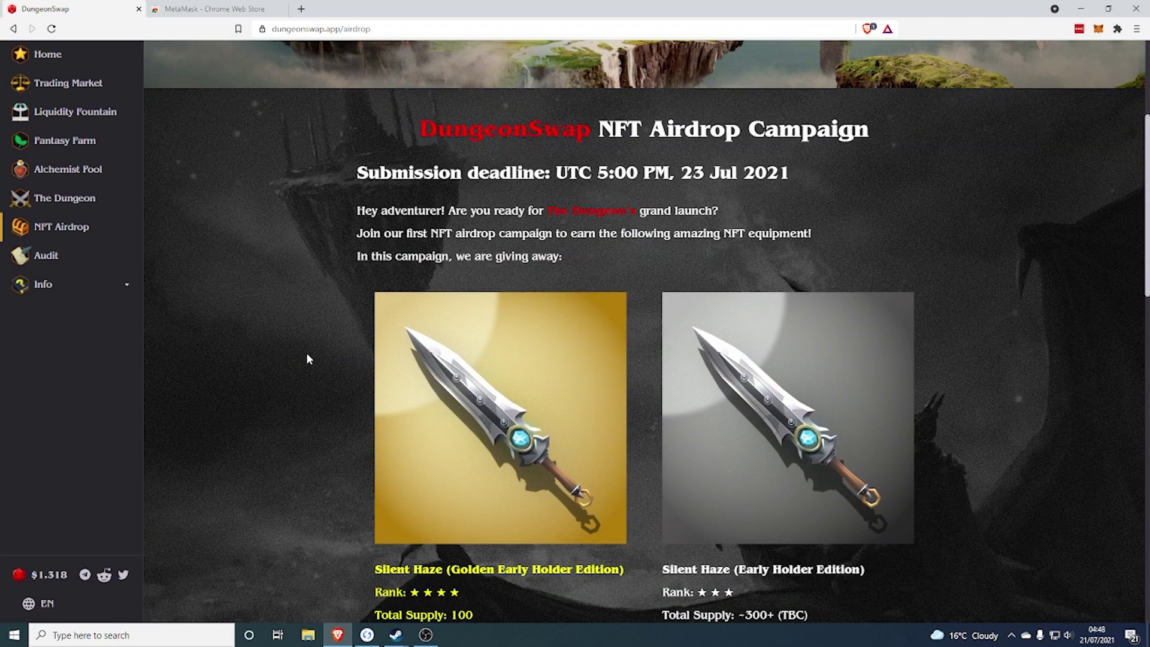
scroll(307, 359, "down", 5)
scroll(534, 421, "up", 2)
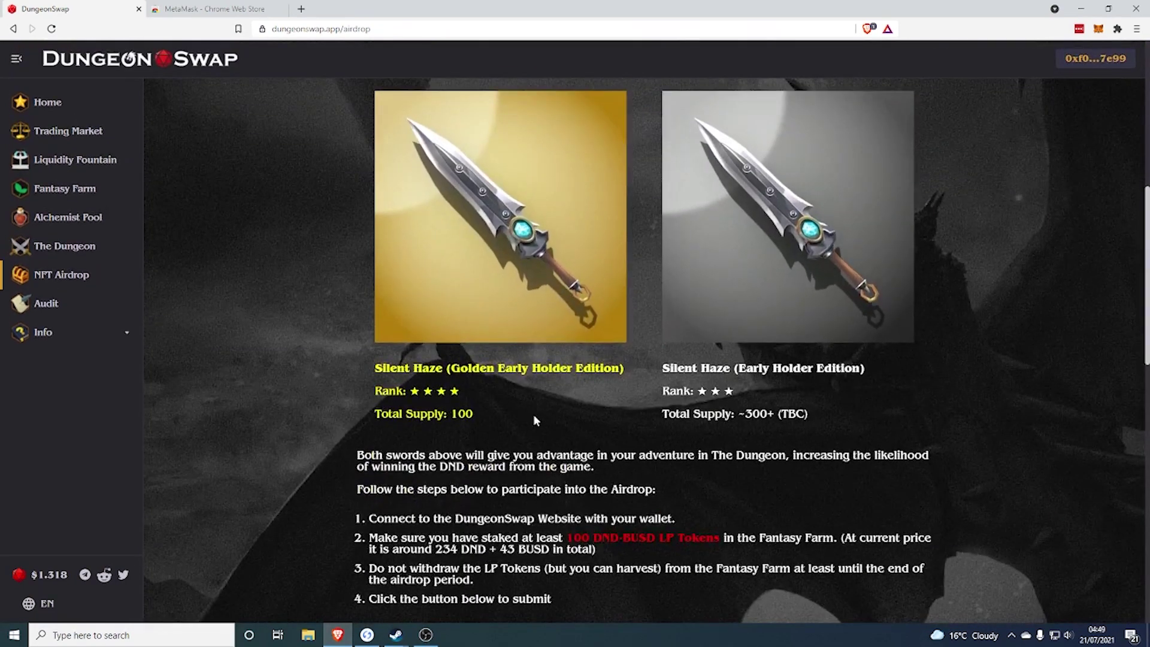
scroll(535, 420, "up", 1)
Highlight the golden and silver sword titles and supply, then scroll to Submission successful.
left_click_drag(375, 427, 620, 429)
left_click(623, 461)
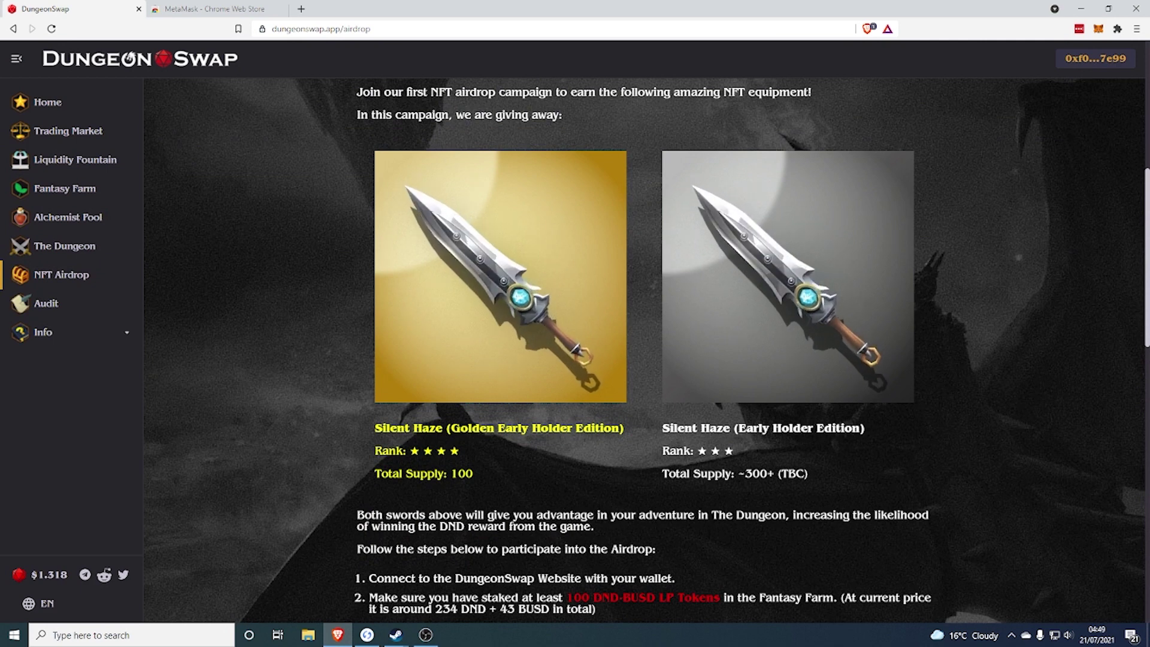
left_click_drag(738, 473, 806, 473)
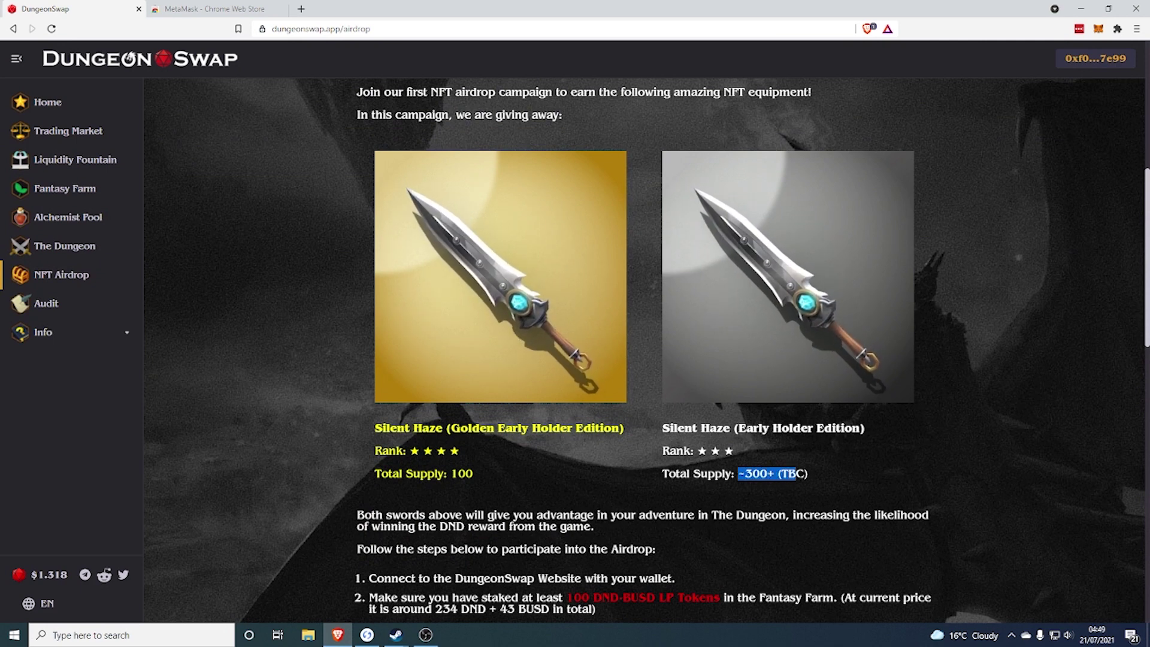
triple_click(685, 427)
left_click(824, 474)
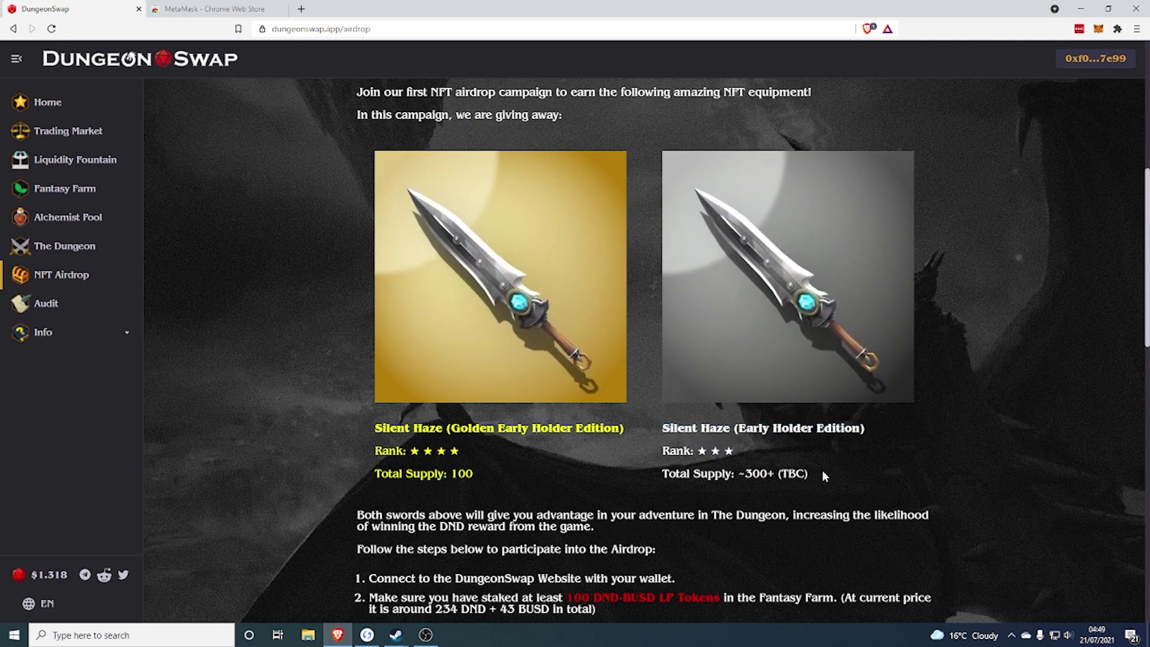
scroll(821, 470, "down", 3)
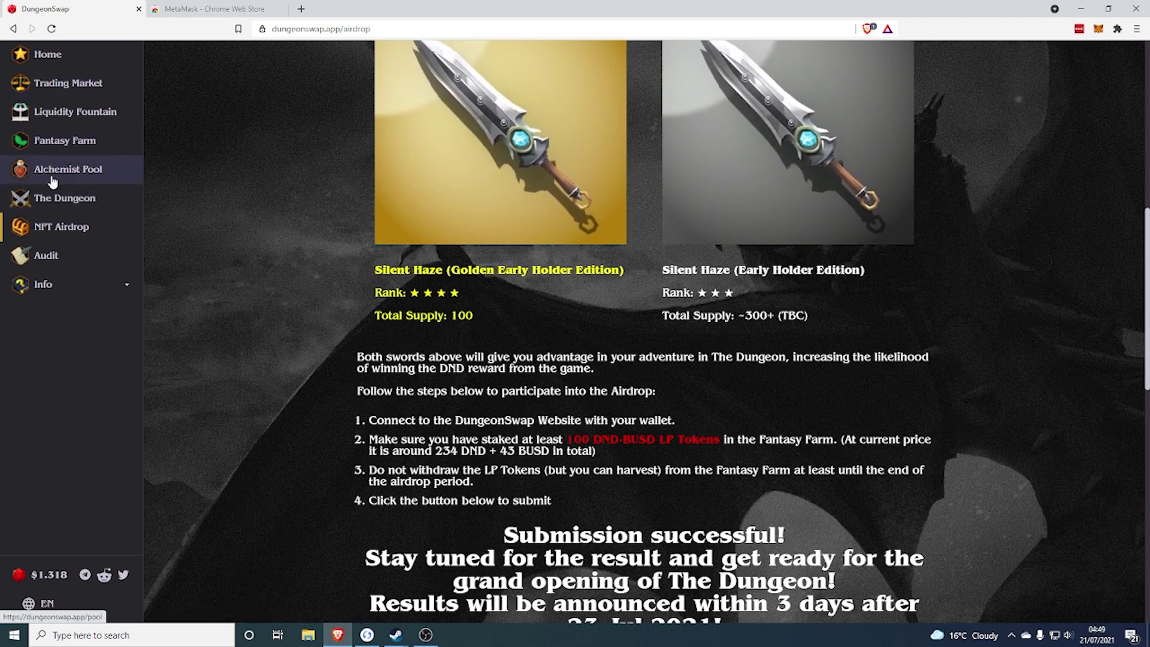
Visit The Dungeon preview page, then go back to the Fantasy Farm's 100.609 LP stake.
left_click(81, 193)
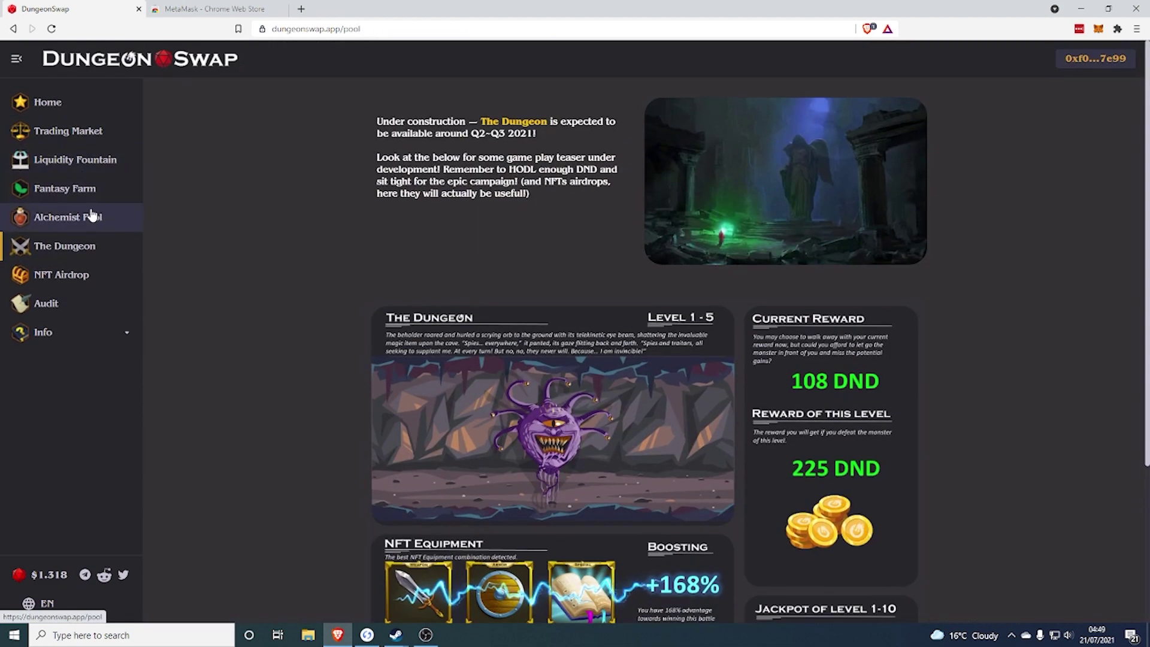
left_click(116, 200)
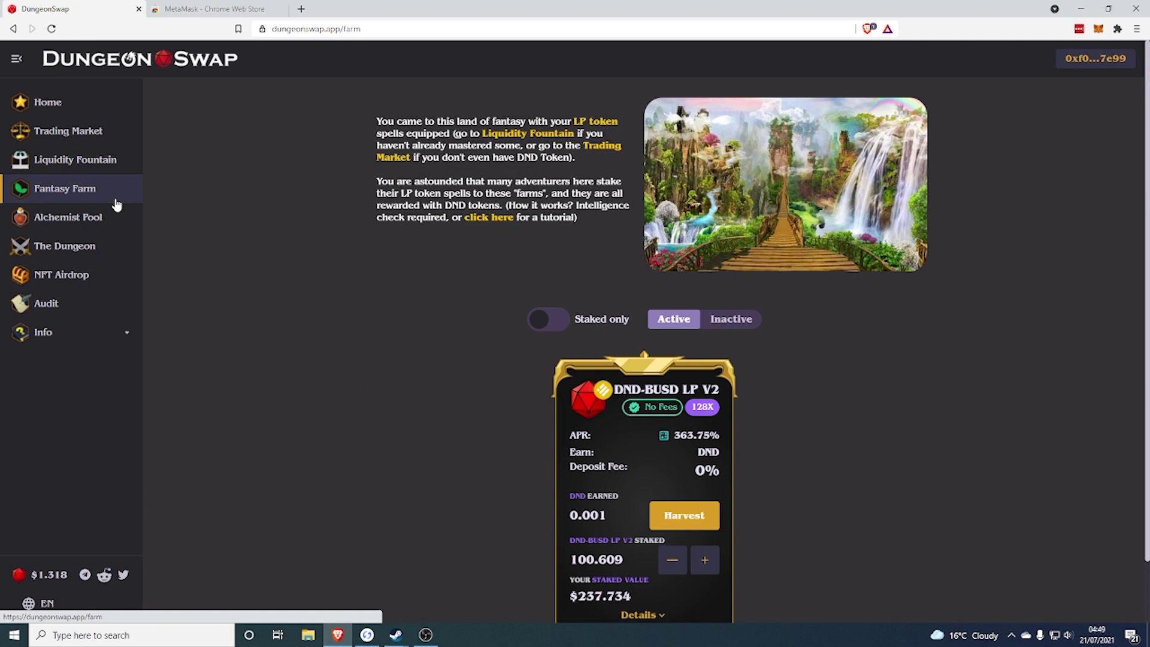